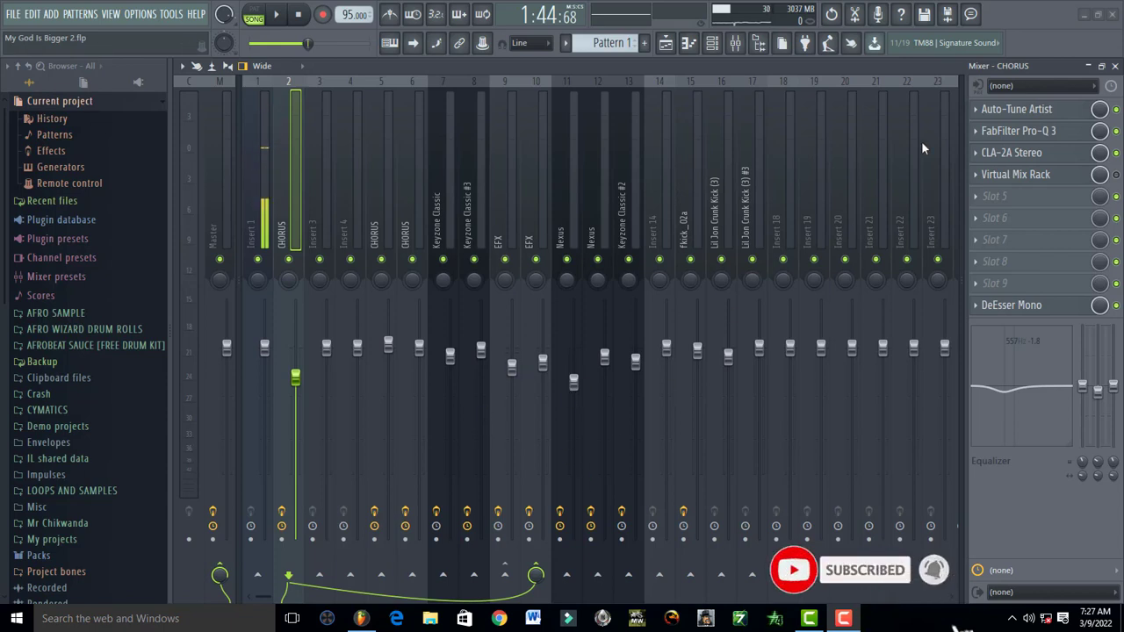
- Zoom the Playlist and audition the song, briefly muting Track 2 and then restoring it
{"action": "left_click", "coordinate": [1116, 66]}
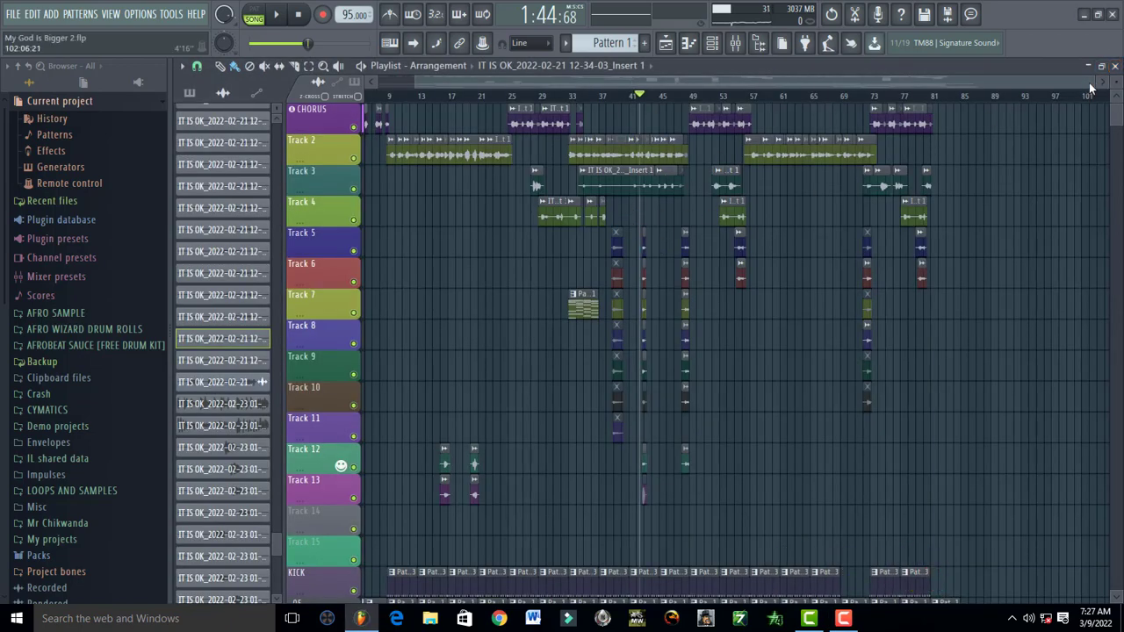
{"action": "left_click_drag", "start_coordinate": [1093, 82], "coordinate": [797, 84]}
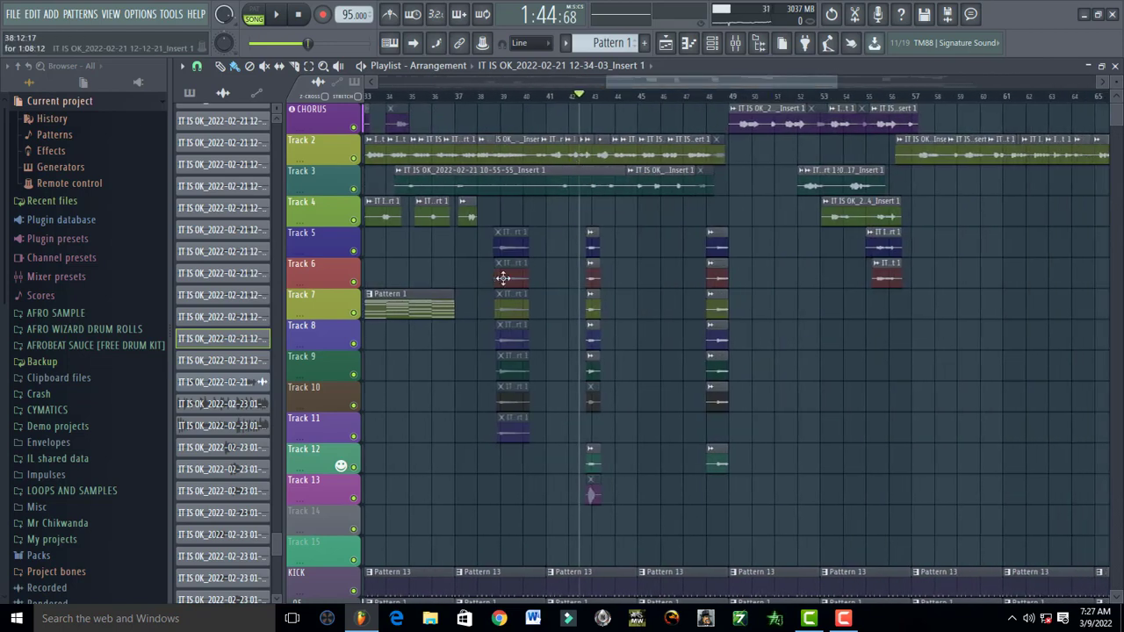
{"action": "key", "text": "space"}
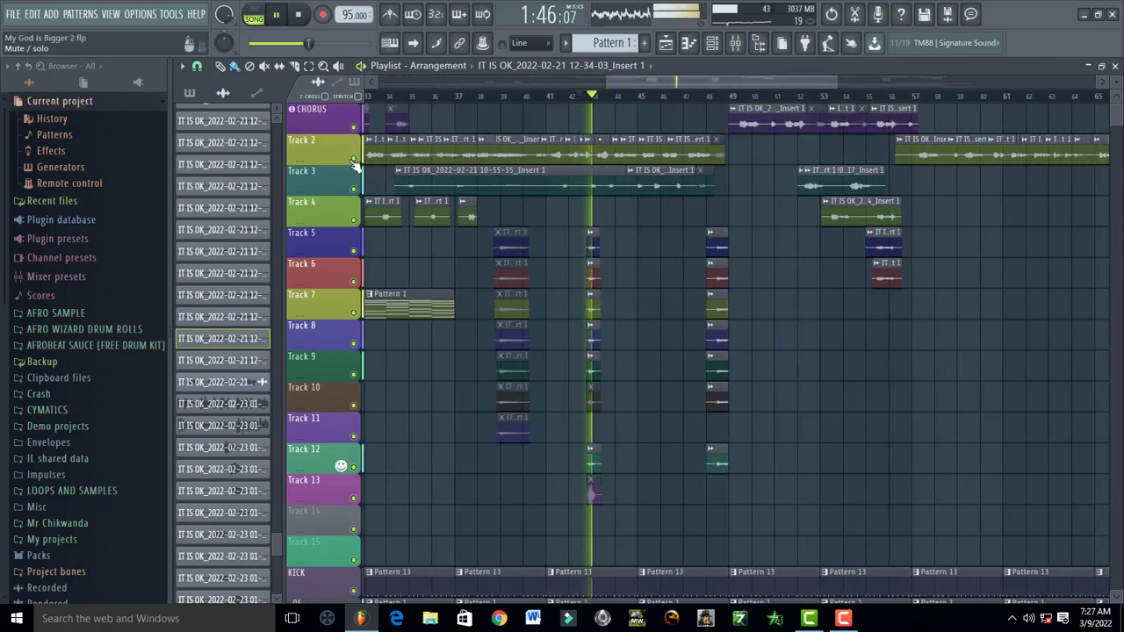
{"action": "key", "text": "space"}
{"action": "key", "text": "space"}
{"action": "left_click", "coordinate": [354, 160]}
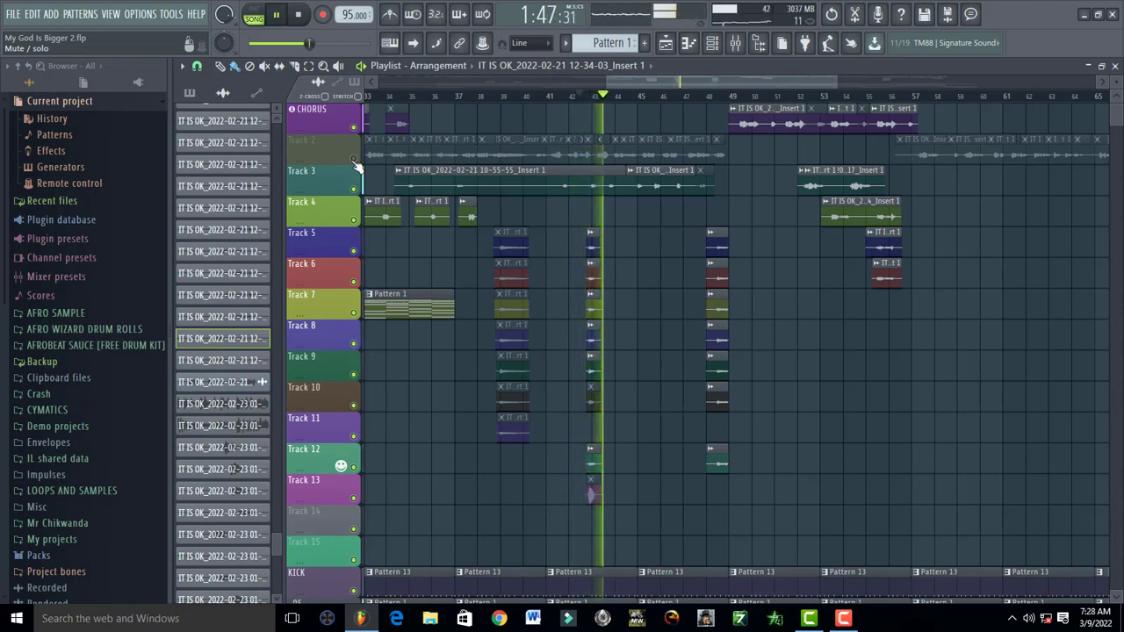
{"action": "key", "text": "space"}
{"action": "key", "text": "ctrl+z"}
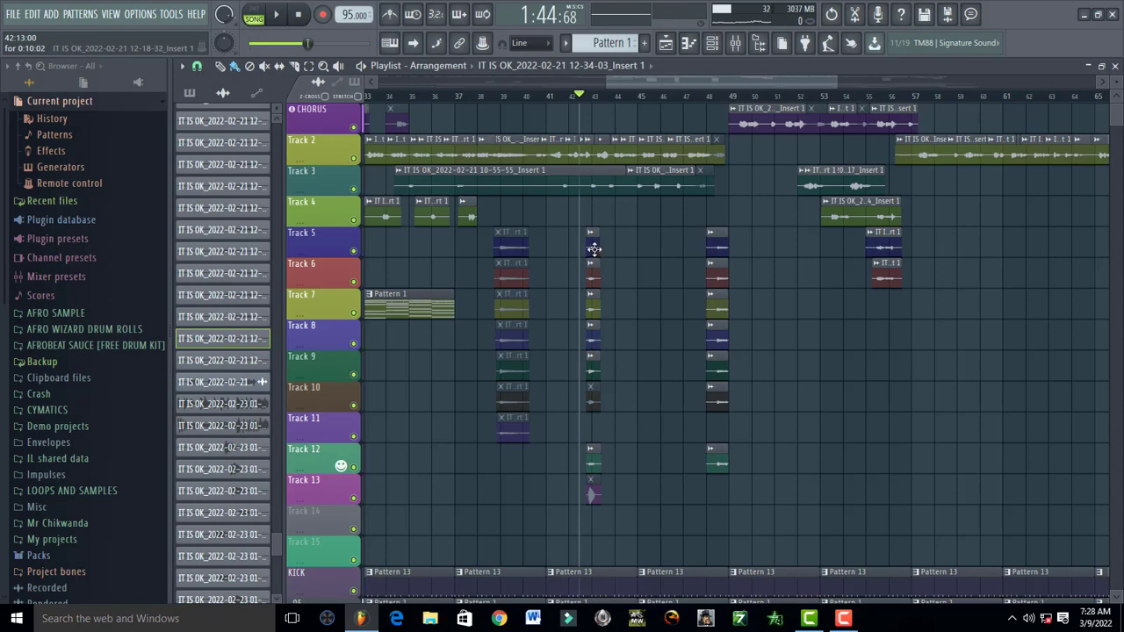
- Rename mixer insert 2, which the Track 5 harmony clip feeds, to HARMONIES
{"action": "double_click", "coordinate": [593, 249]}
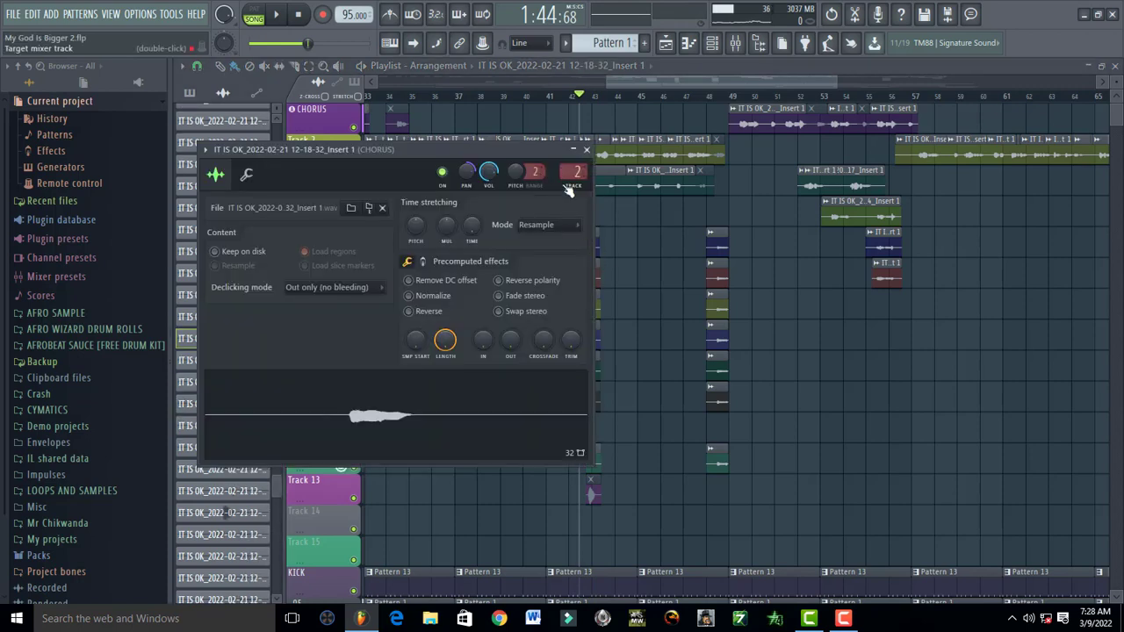
{"action": "left_click", "coordinate": [737, 44]}
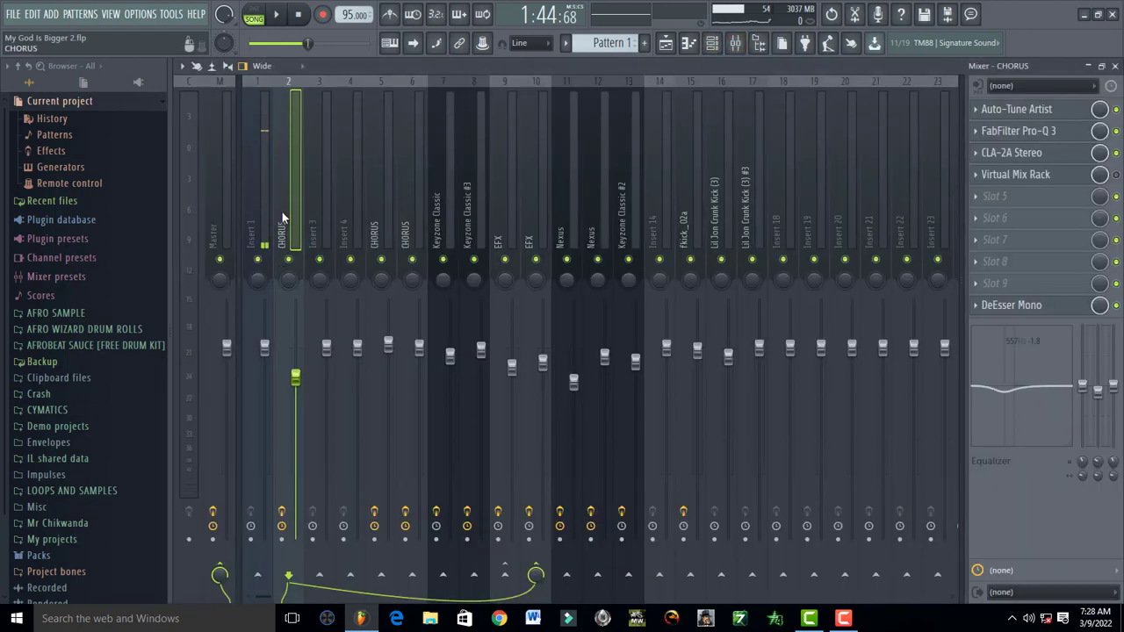
{"action": "key", "text": "F2"}
{"action": "type", "text": "HARMONIES"}
{"action": "key", "text": "Return"}
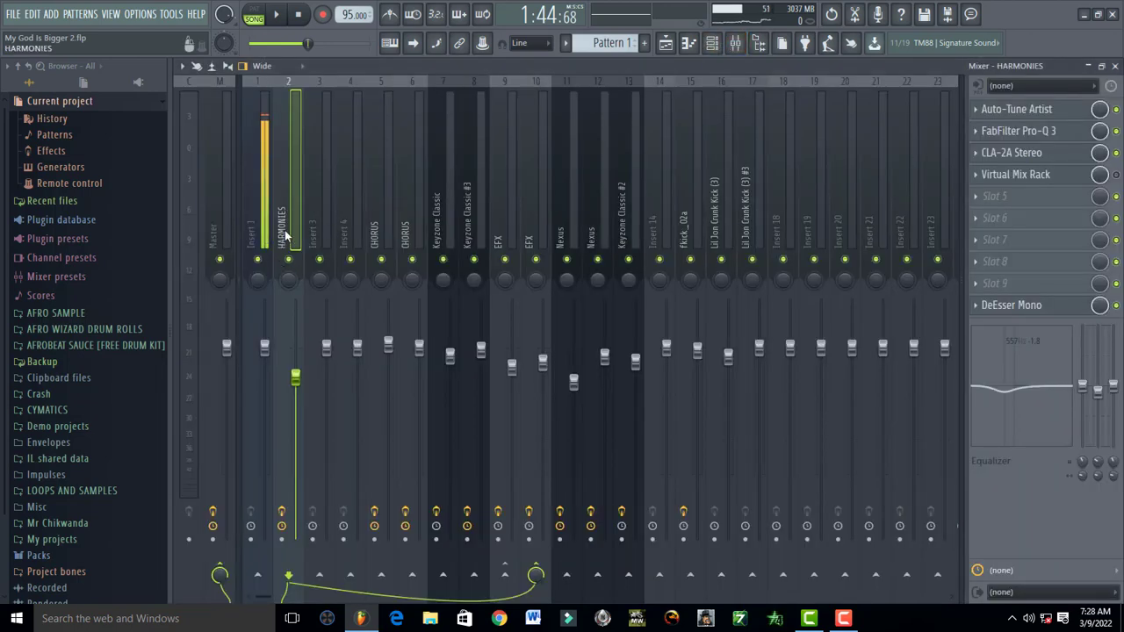
{"action": "key", "text": "space"}
{"action": "key", "text": "space"}
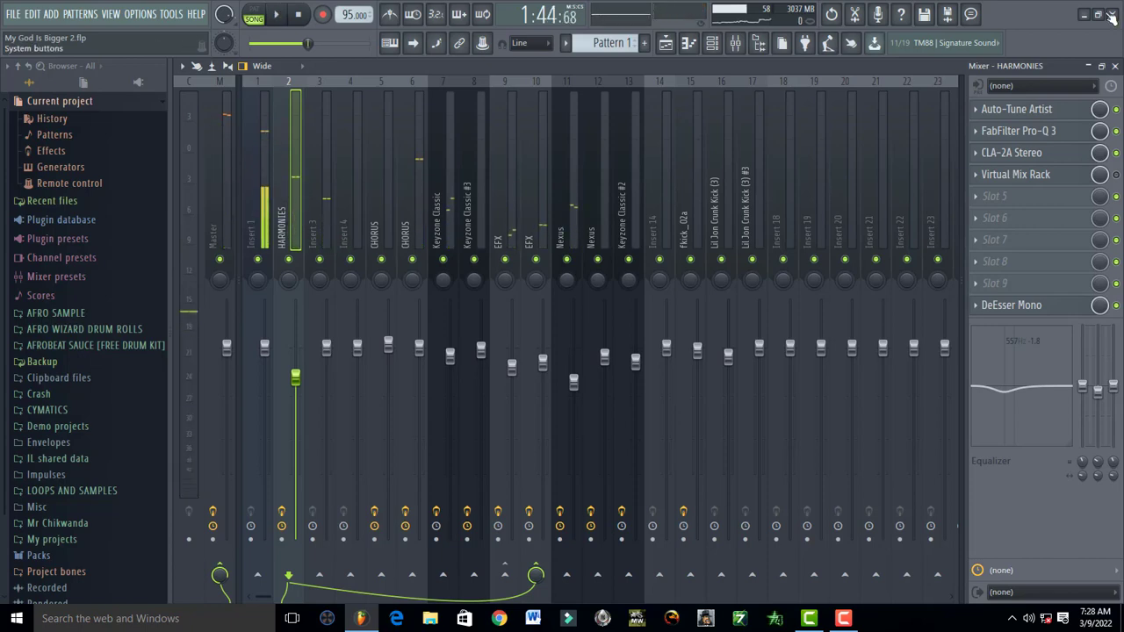
{"action": "left_click", "coordinate": [1115, 66]}
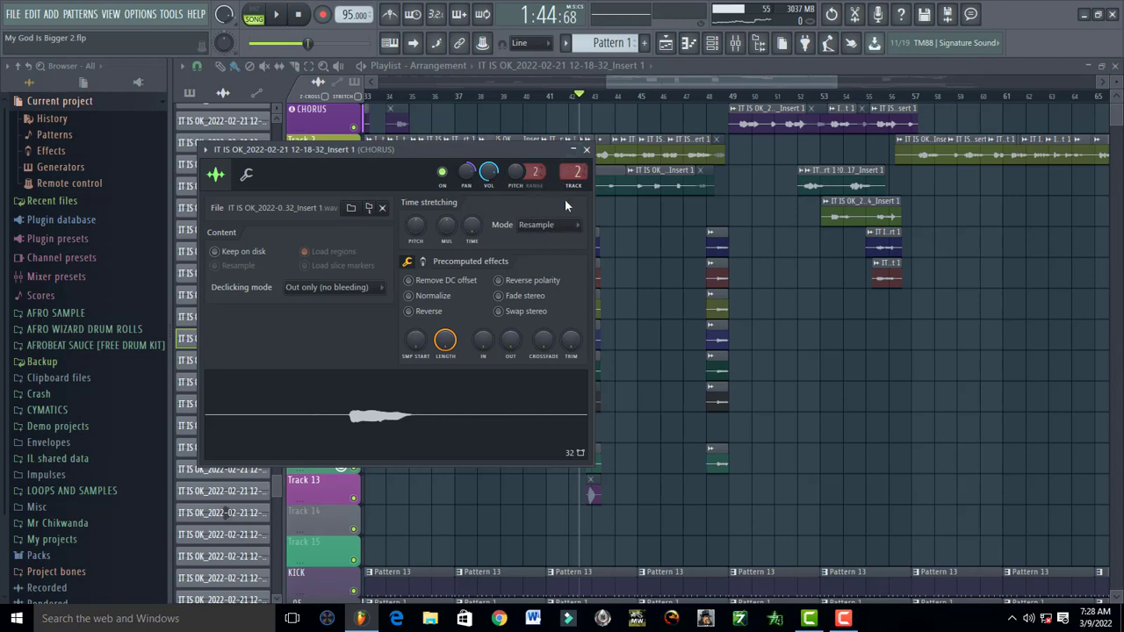
- Check that the Track 6 and Track 7 harmony clips also route to HARMONIES
{"action": "left_click", "coordinate": [587, 149]}
{"action": "double_click", "coordinate": [594, 280]}
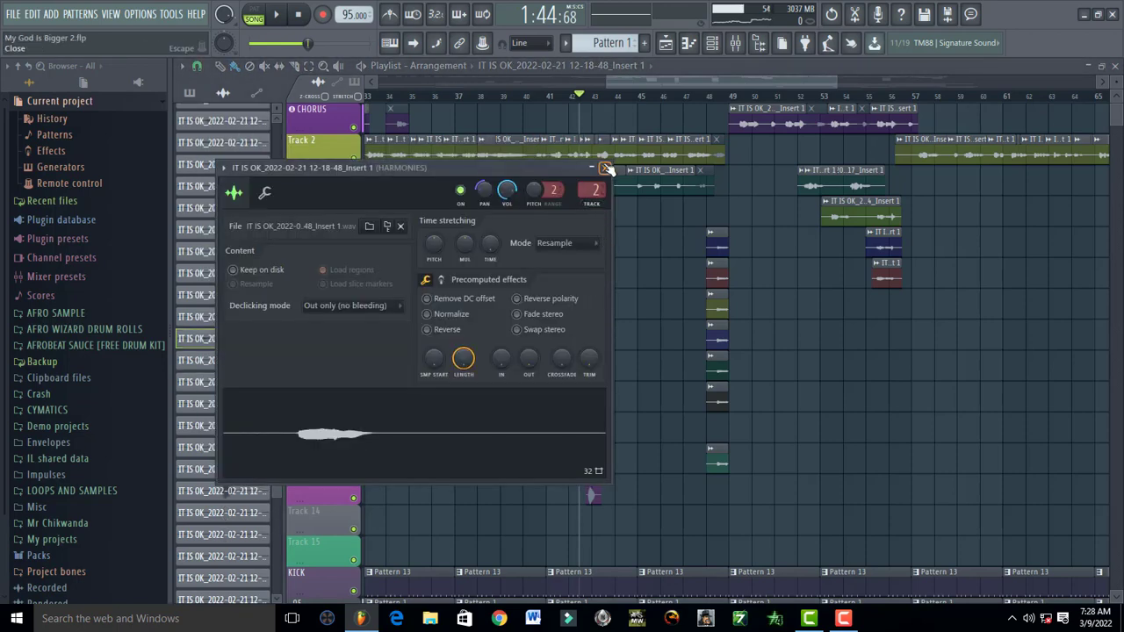
{"action": "left_click", "coordinate": [604, 167]}
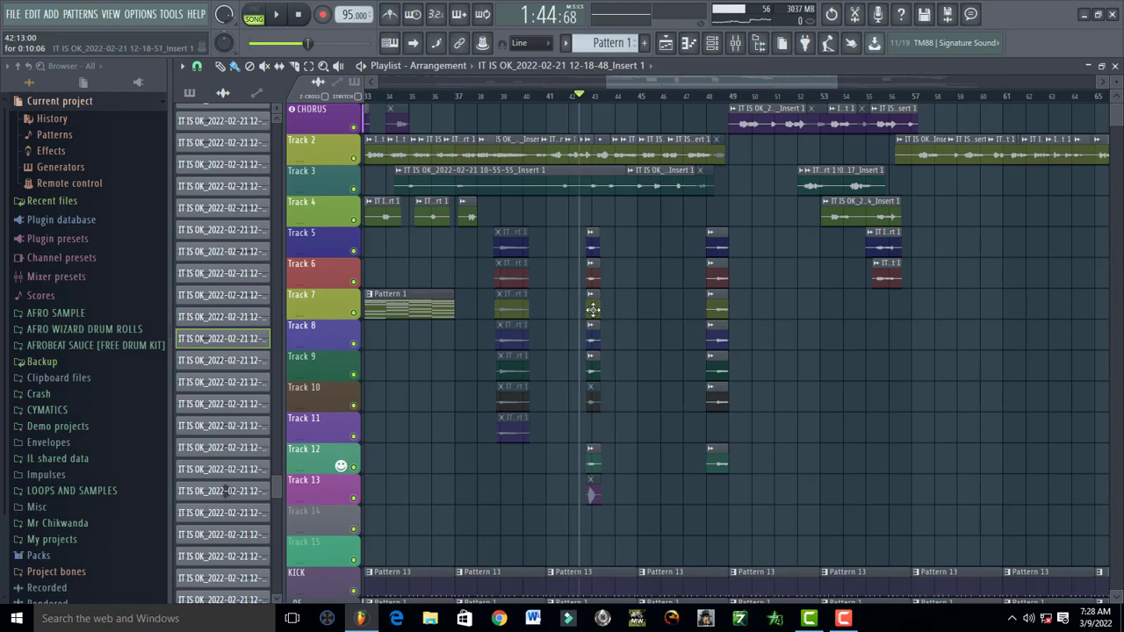
{"action": "double_click", "coordinate": [593, 309]}
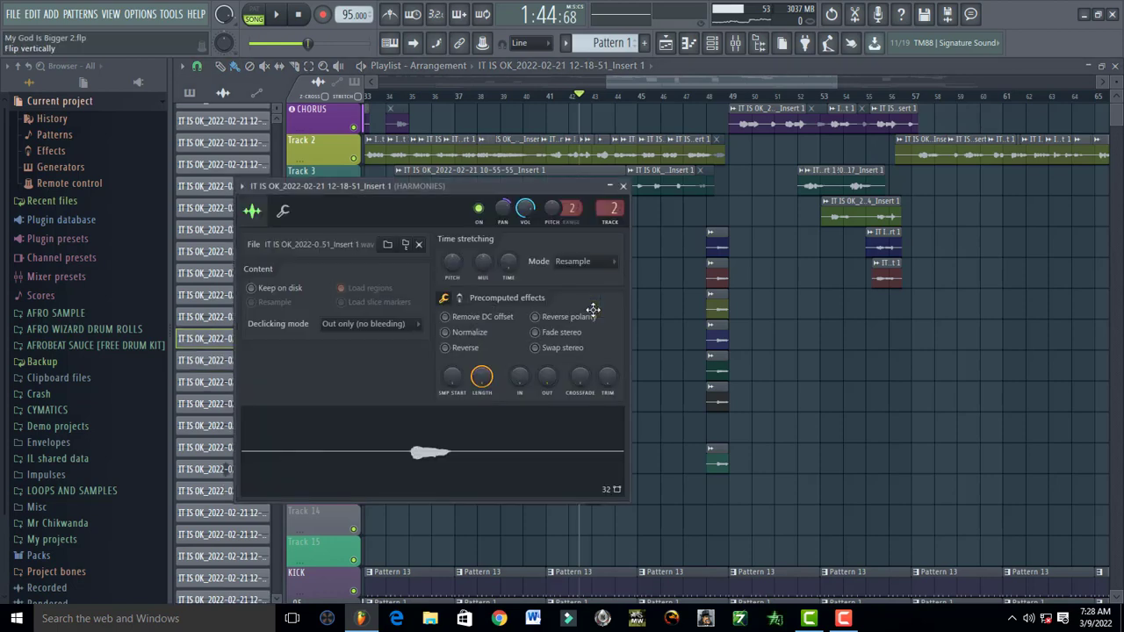
{"action": "left_click", "coordinate": [623, 188]}
{"action": "left_click", "coordinate": [735, 43]}
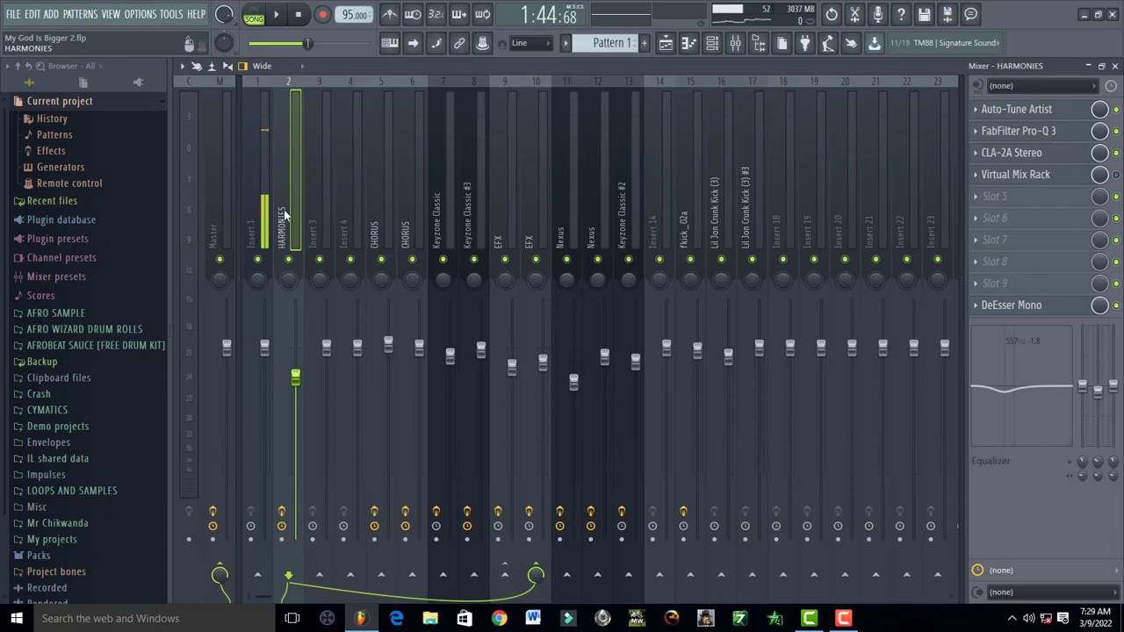
- Pan the Track 5 harmony clip 52% right, then review the Track 6 clip's settings
{"action": "left_click", "coordinate": [1115, 66]}
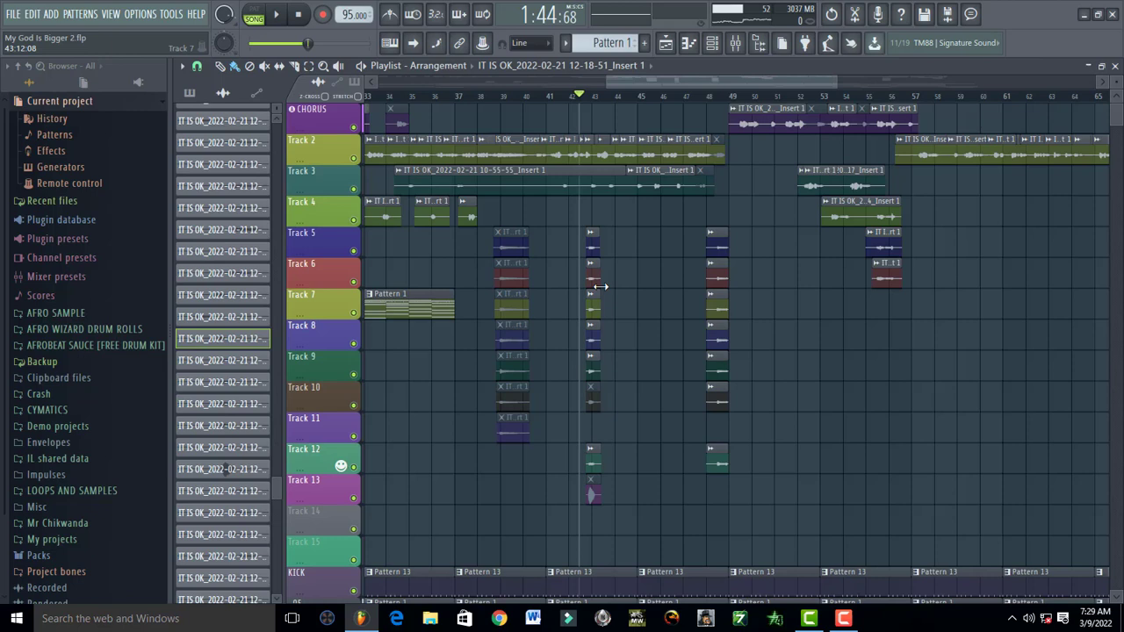
{"action": "double_click", "coordinate": [594, 245]}
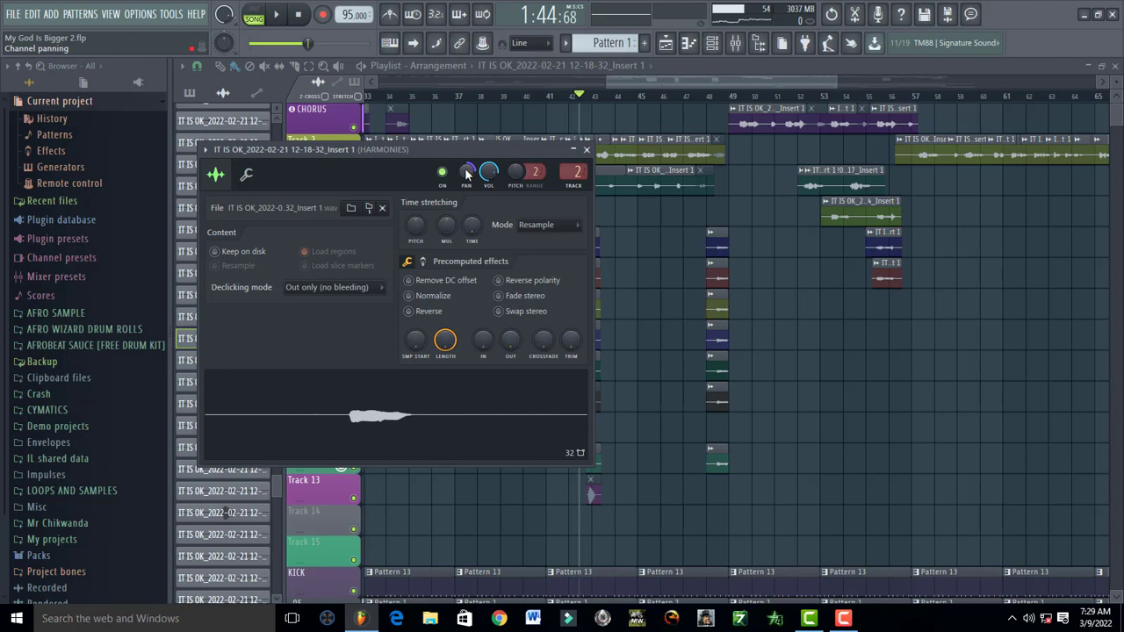
{"action": "left_click_drag", "start_coordinate": [466, 173], "coordinate": [466, 169]}
{"action": "left_click", "coordinate": [586, 149]}
{"action": "double_click", "coordinate": [593, 275]}
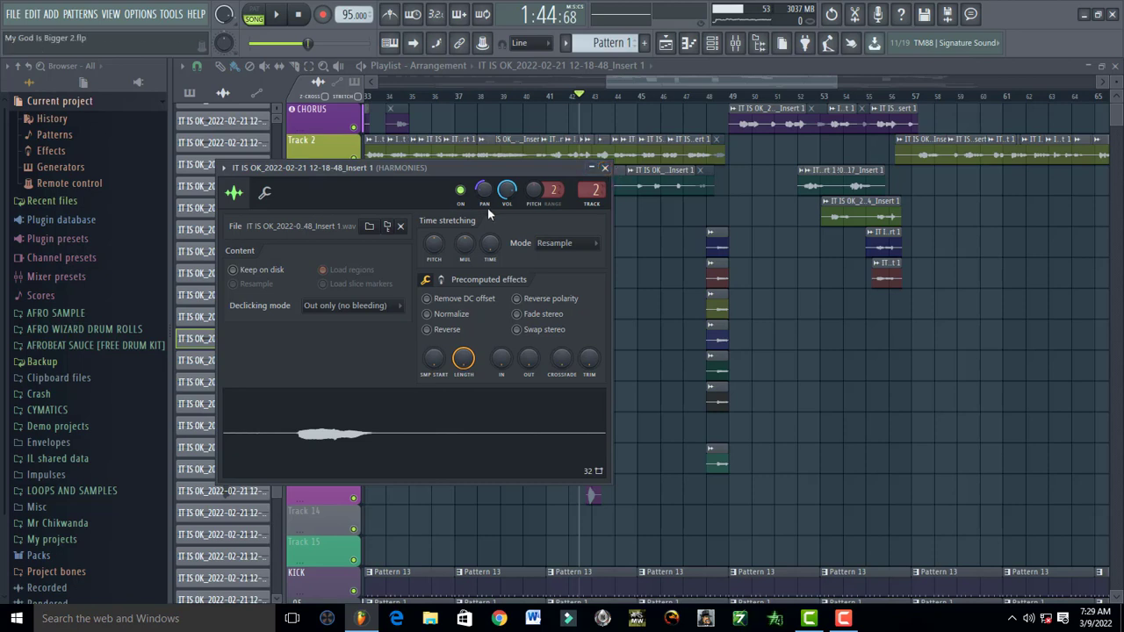
{"action": "left_click", "coordinate": [605, 169]}
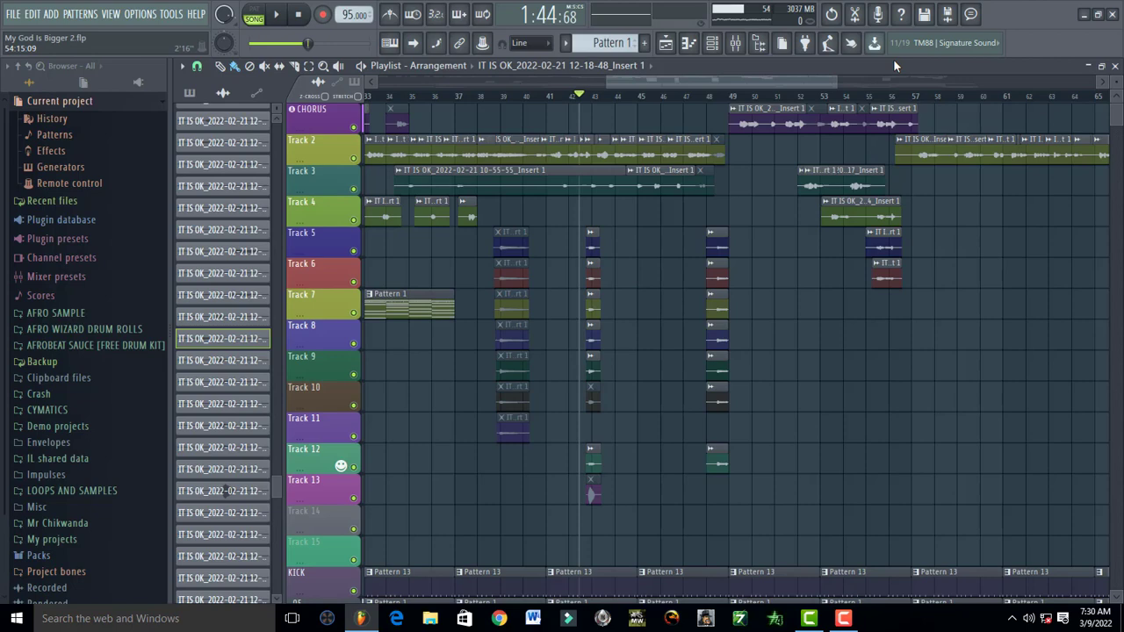
- Solo and audition Track 5, then Track 6, then the Track 5 and 6 pair
{"action": "left_click_drag", "start_coordinate": [835, 80], "coordinate": [696, 85]}
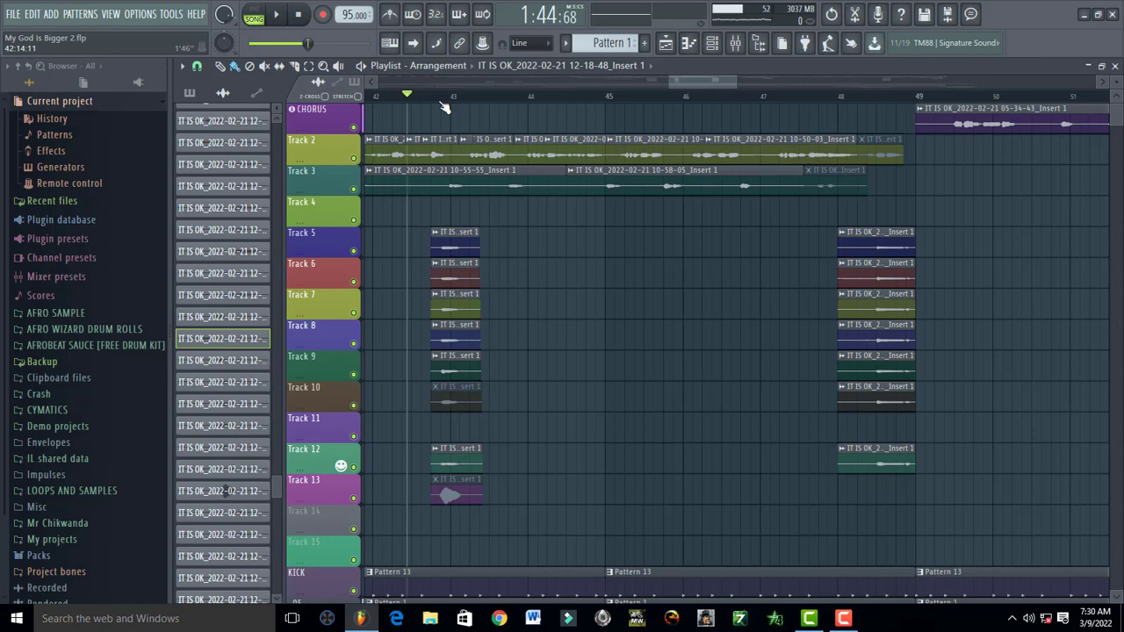
{"action": "right_click", "coordinate": [353, 253]}
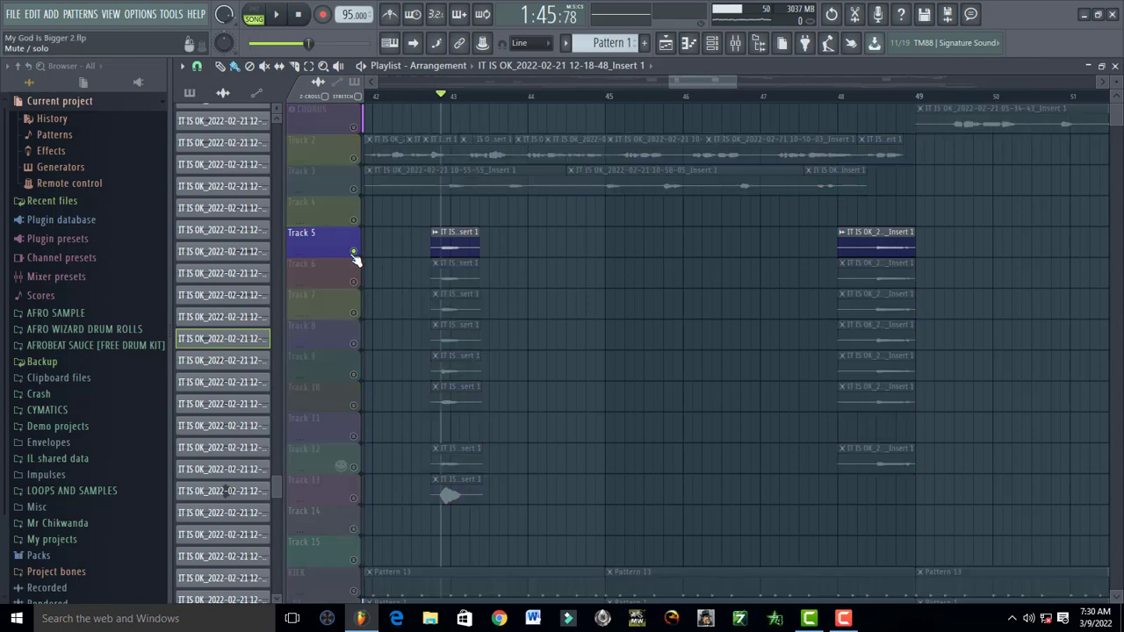
{"action": "key", "text": "space"}
{"action": "key", "text": "space"}
{"action": "key", "text": "space"}
{"action": "key", "text": "space"}
{"action": "right_click", "coordinate": [354, 253]}
{"action": "right_click", "coordinate": [354, 283]}
{"action": "key", "text": "space"}
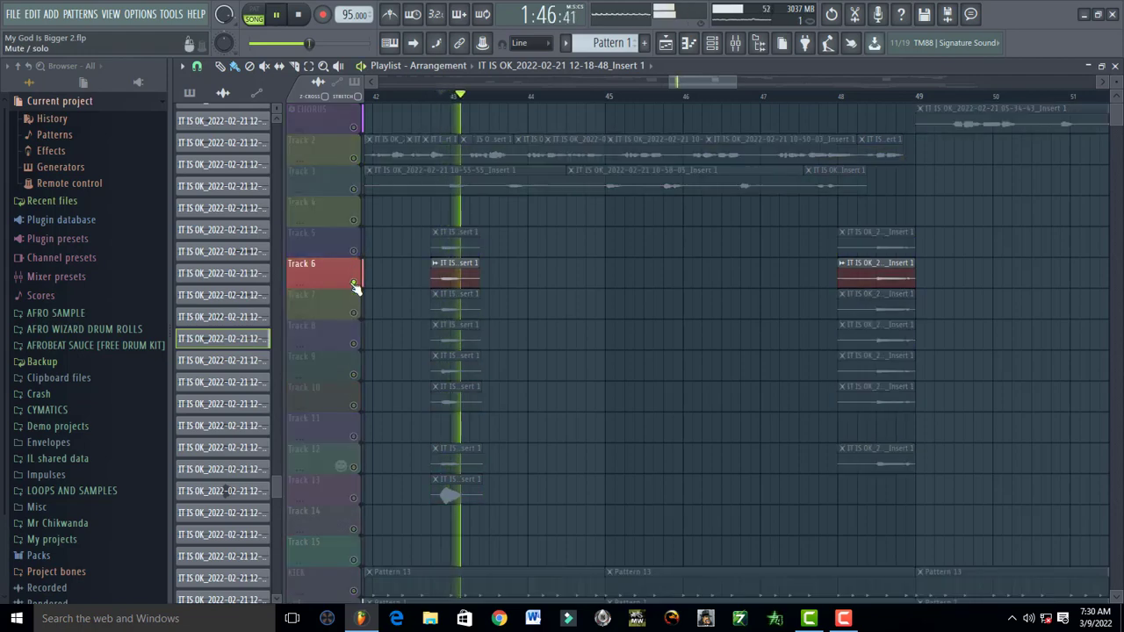
{"action": "key", "text": "space"}
{"action": "left_click", "coordinate": [354, 252]}
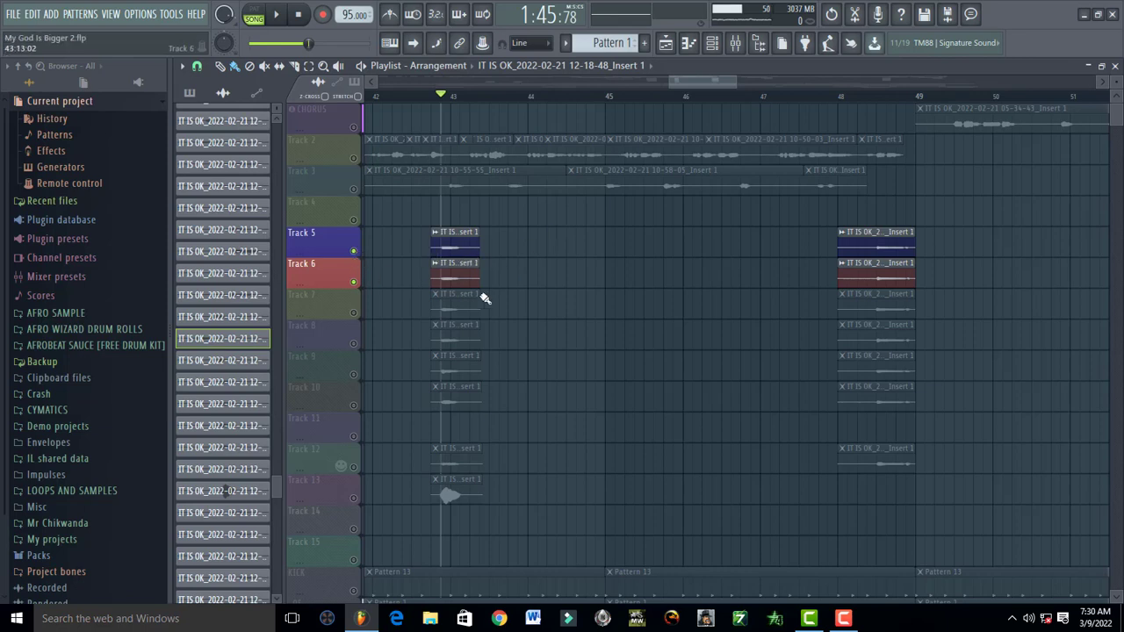
{"action": "key", "text": "space"}
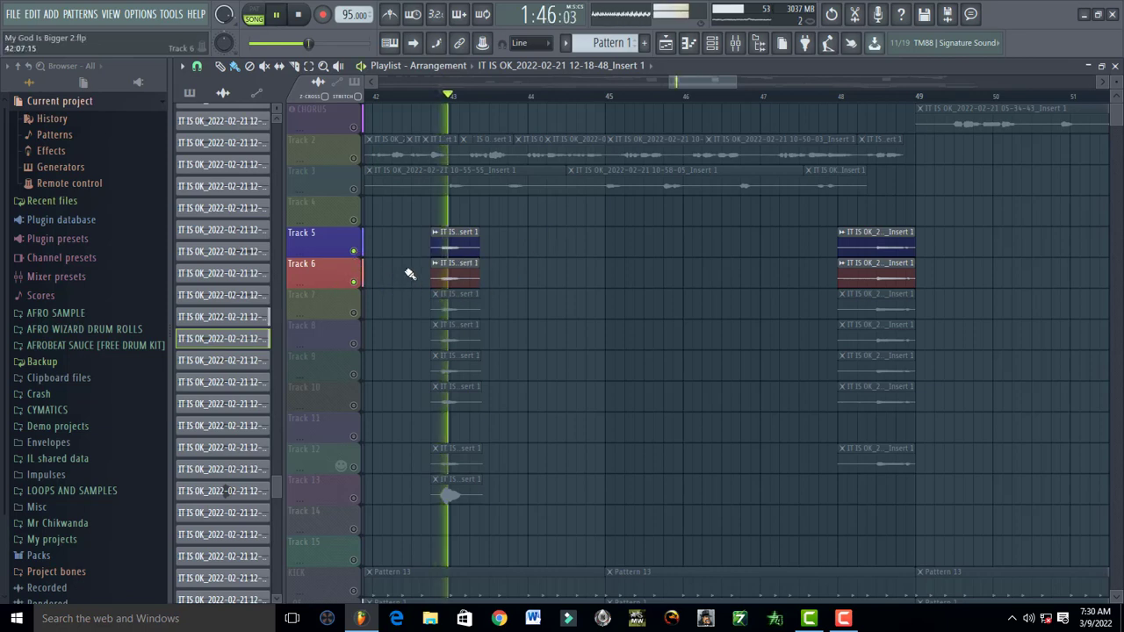
{"action": "key", "text": "space"}
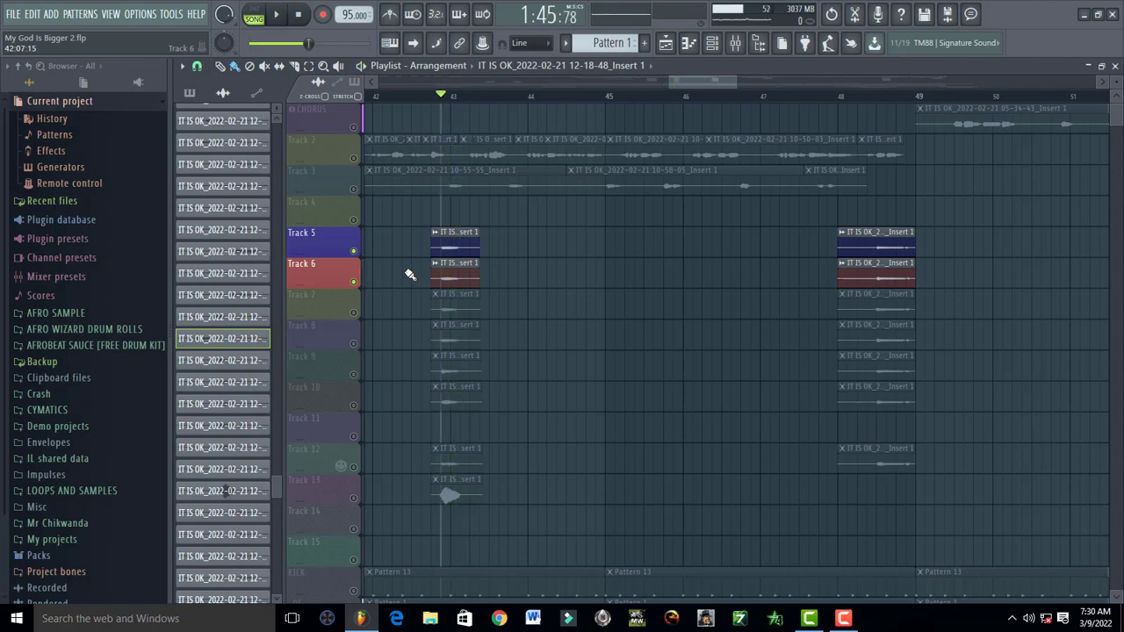
- Audition Track 7 alone, then Tracks 5 through 8 playing together
{"action": "left_click", "coordinate": [355, 260]}
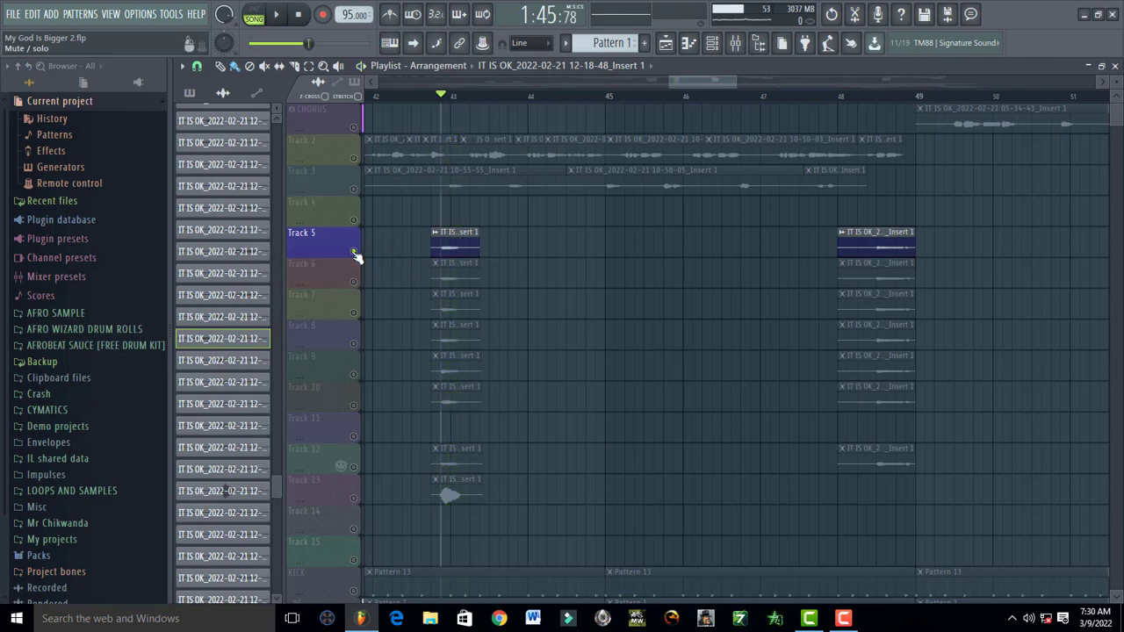
{"action": "left_click", "coordinate": [354, 254]}
{"action": "left_click", "coordinate": [355, 315]}
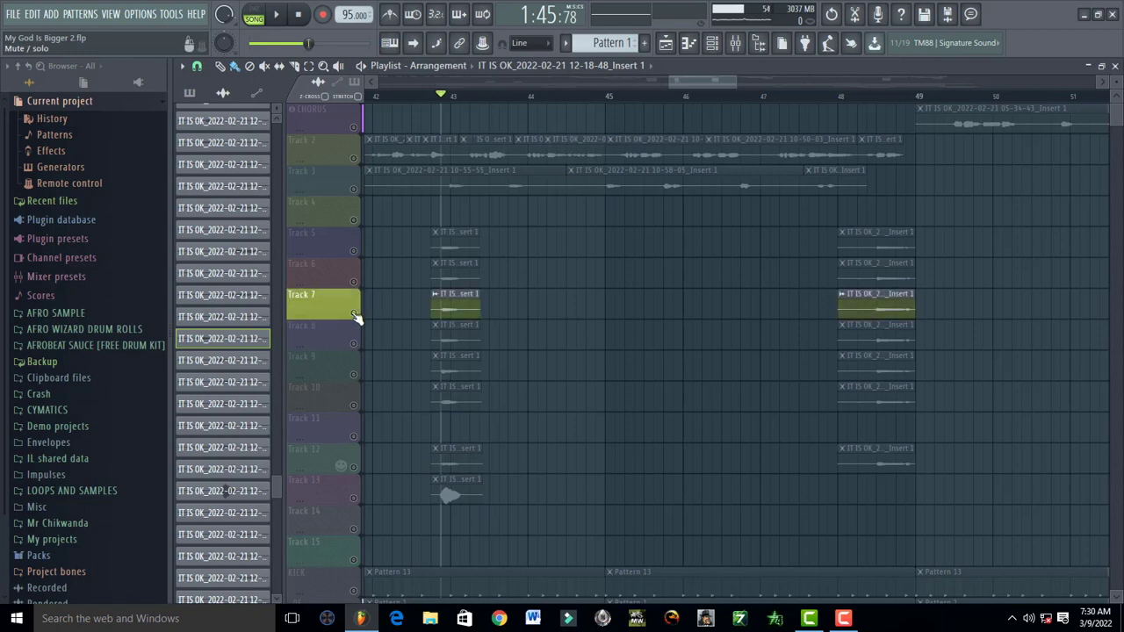
{"action": "key", "text": "space"}
{"action": "key", "text": "space"}
{"action": "right_click", "coordinate": [353, 251]}
{"action": "left_click", "coordinate": [353, 282]}
{"action": "key", "text": "space"}
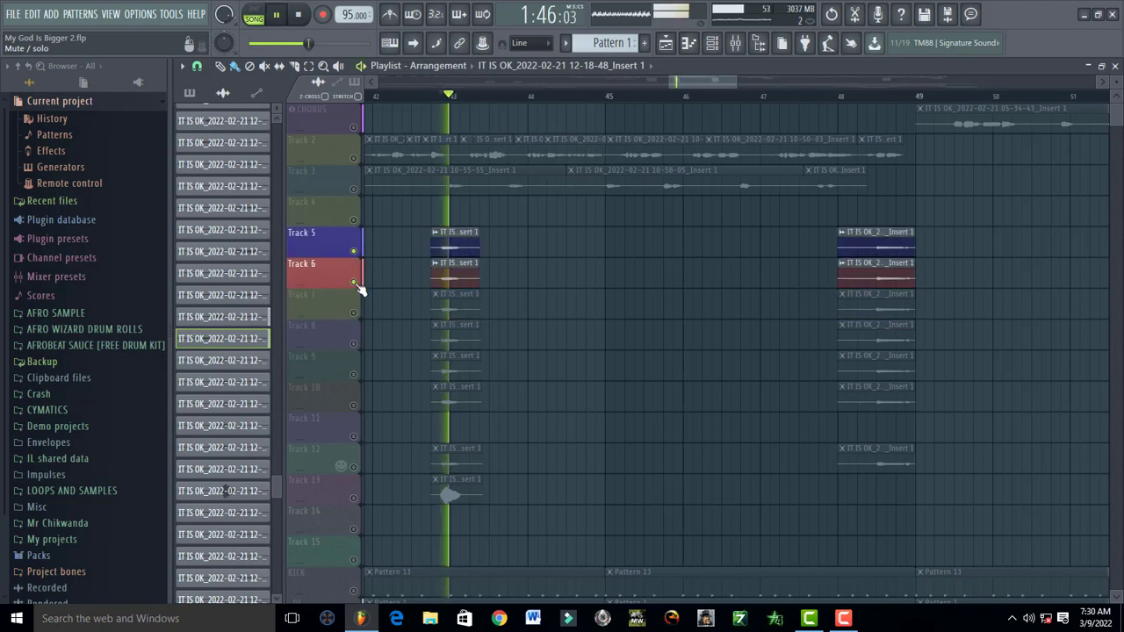
{"action": "key", "text": "space"}
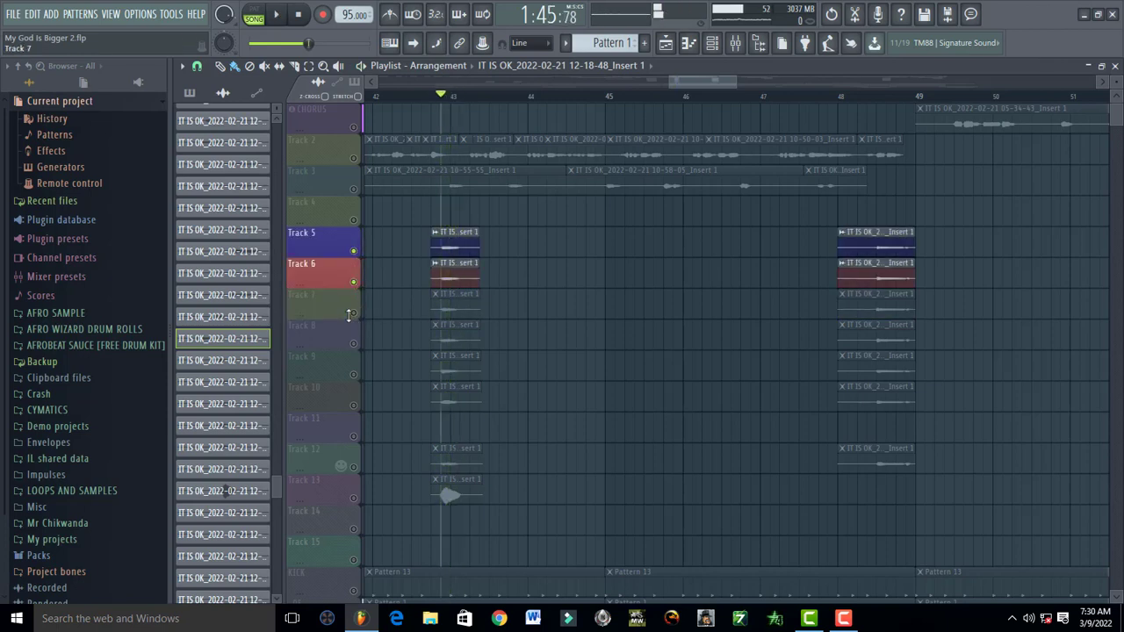
{"action": "left_click", "coordinate": [353, 313]}
{"action": "key", "text": "space"}
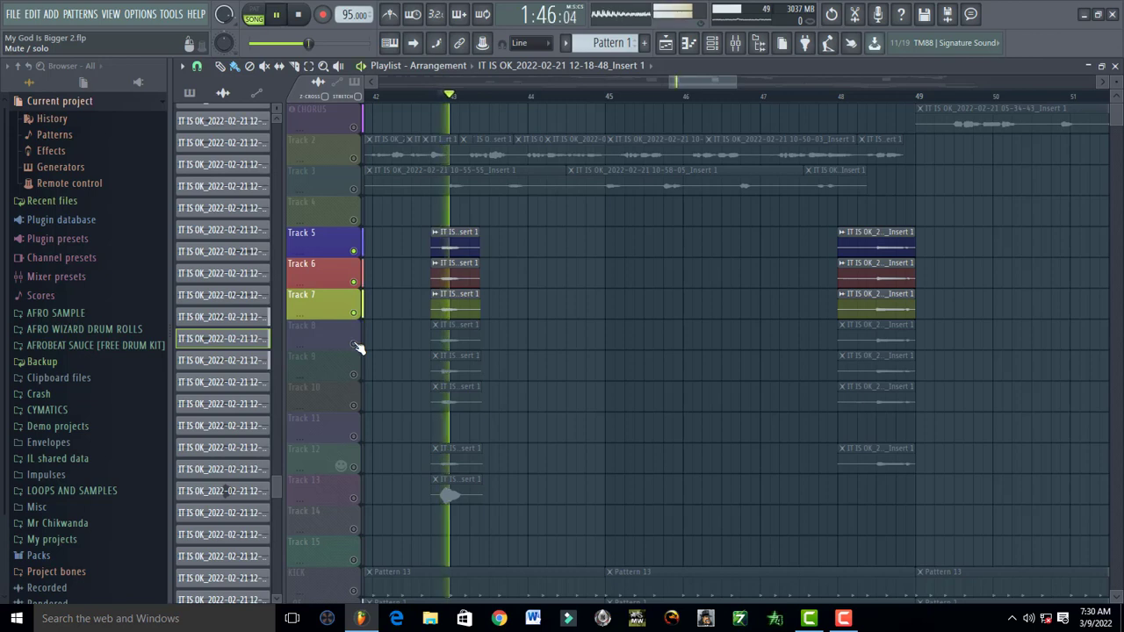
{"action": "left_click", "coordinate": [353, 343]}
{"action": "key", "text": "space"}
- Leave Tracks 7 and 8 as the only audible pair and play them
{"action": "right_click", "coordinate": [351, 282]}
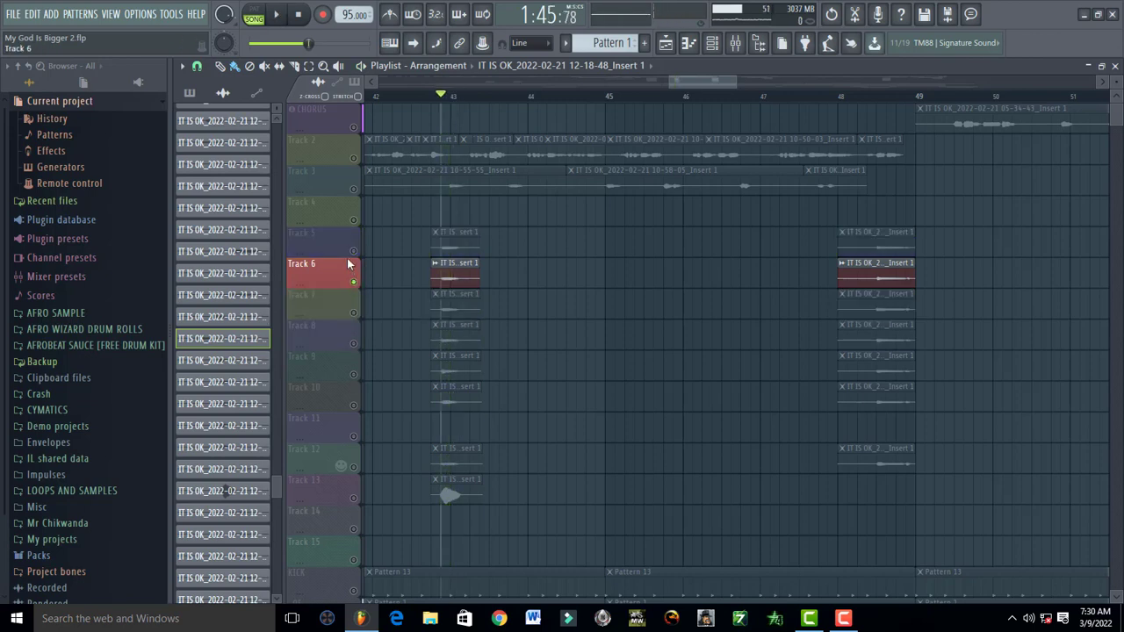
{"action": "right_click", "coordinate": [353, 314]}
{"action": "right_click", "coordinate": [355, 344]}
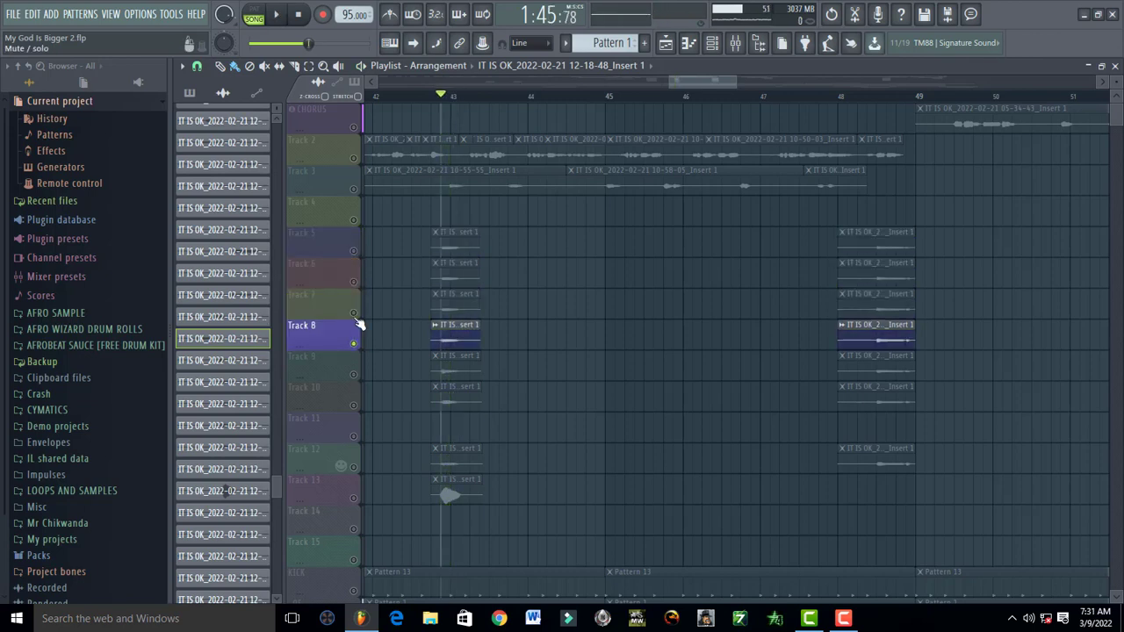
{"action": "left_click", "coordinate": [354, 315]}
{"action": "key", "text": "space"}
{"action": "key", "text": "space"}
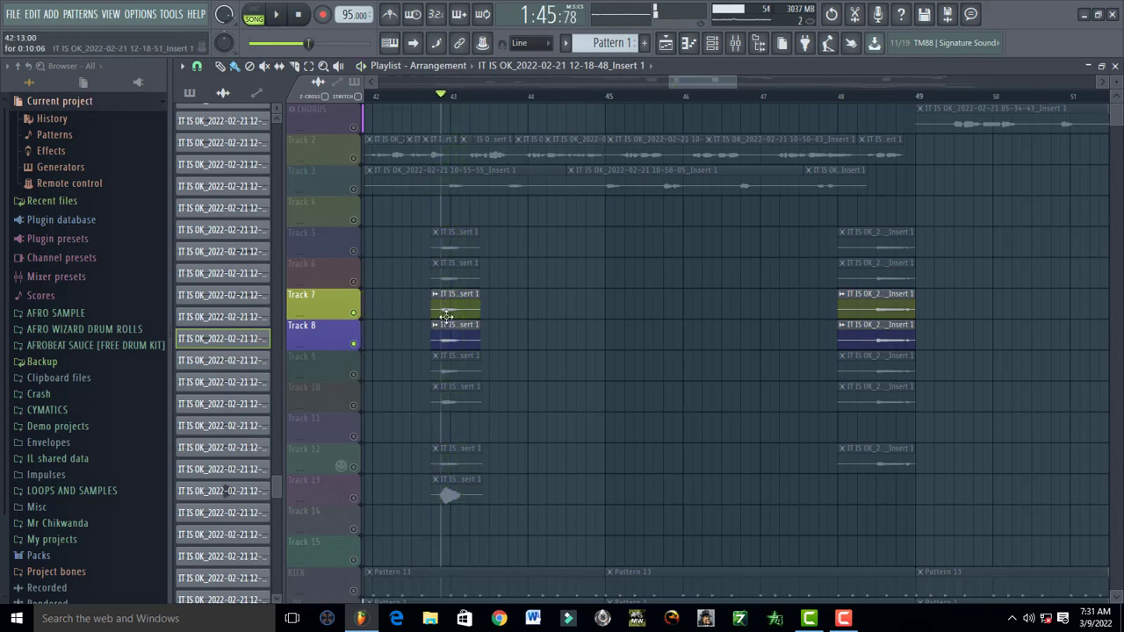
- Pan the Track 7 harmony clip 37% right and check the Track 8 clip's settings
{"action": "double_click", "coordinate": [452, 308]}
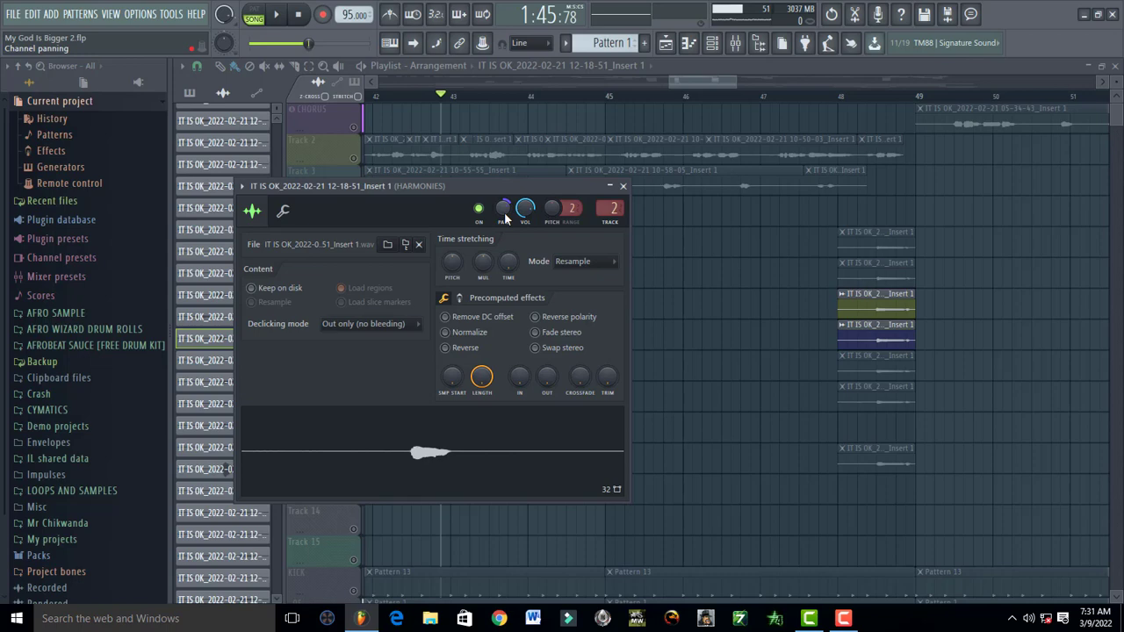
{"action": "left_click_drag", "start_coordinate": [505, 215], "coordinate": [505, 195]}
{"action": "left_click", "coordinate": [623, 186]}
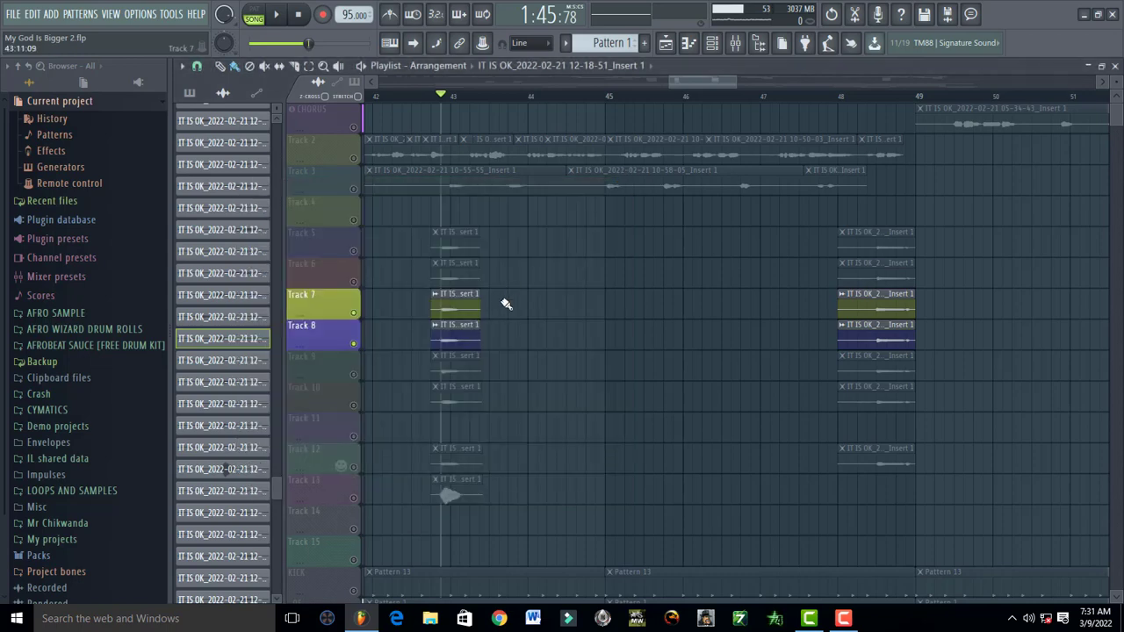
{"action": "double_click", "coordinate": [450, 345]}
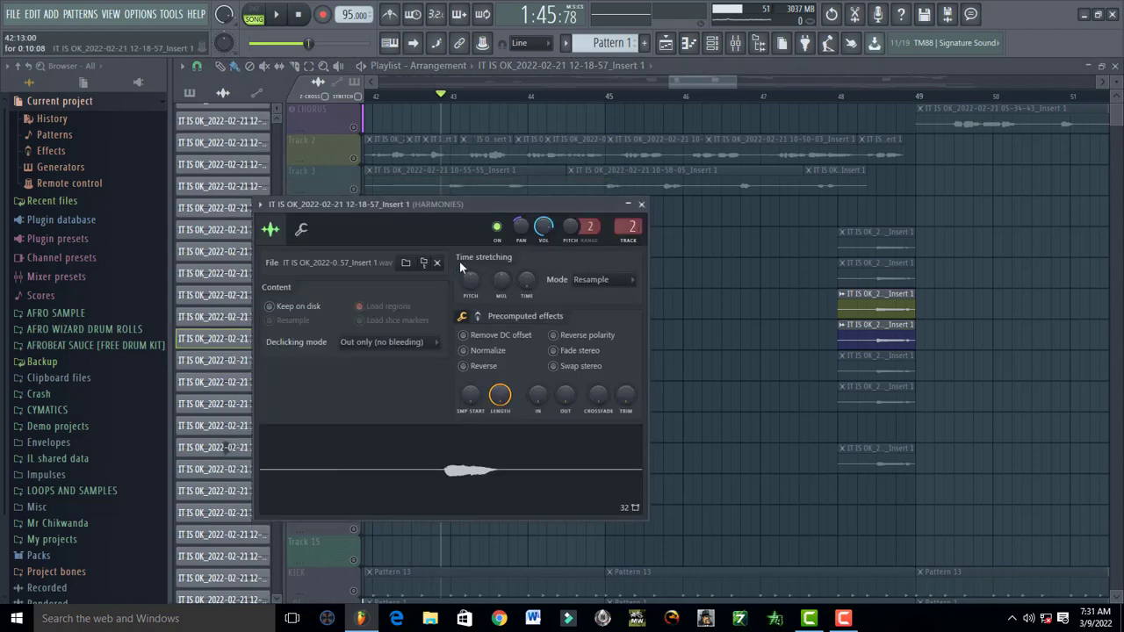
{"action": "left_click", "coordinate": [641, 204]}
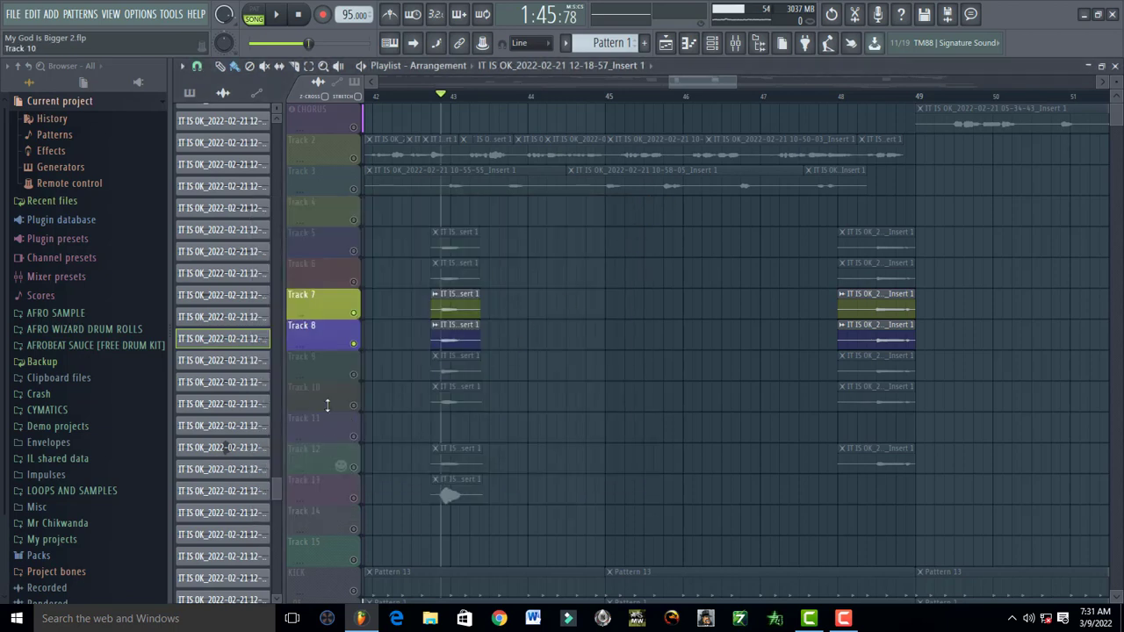
- Try different harmony track combinations, ending on the Track 7 and 9 pair
{"action": "left_click", "coordinate": [340, 255]}
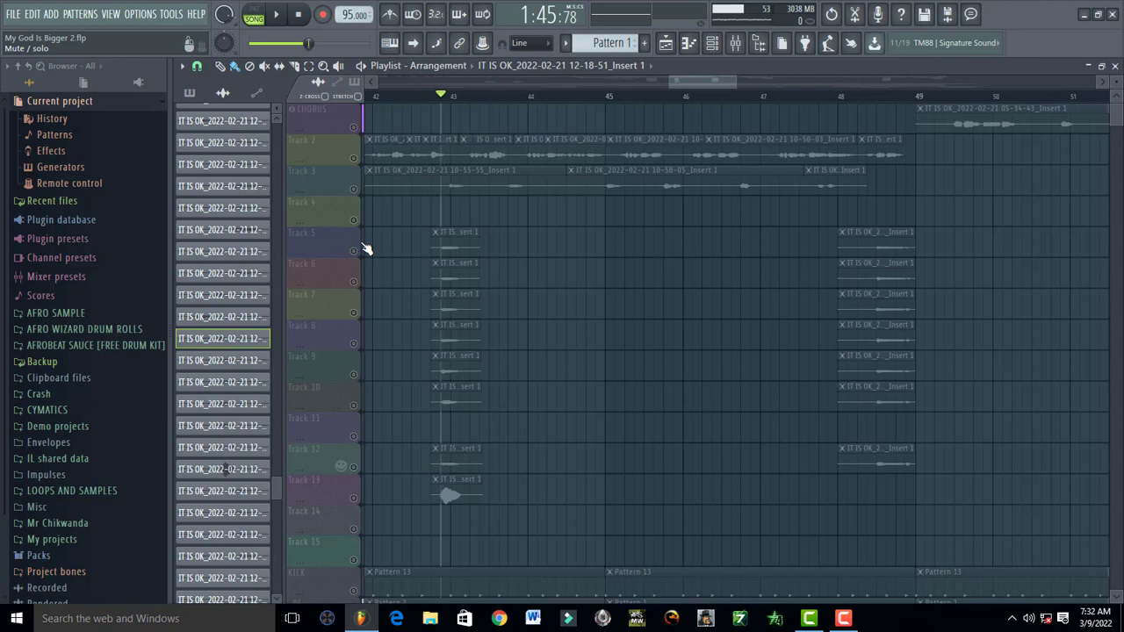
{"action": "left_click", "coordinate": [358, 255]}
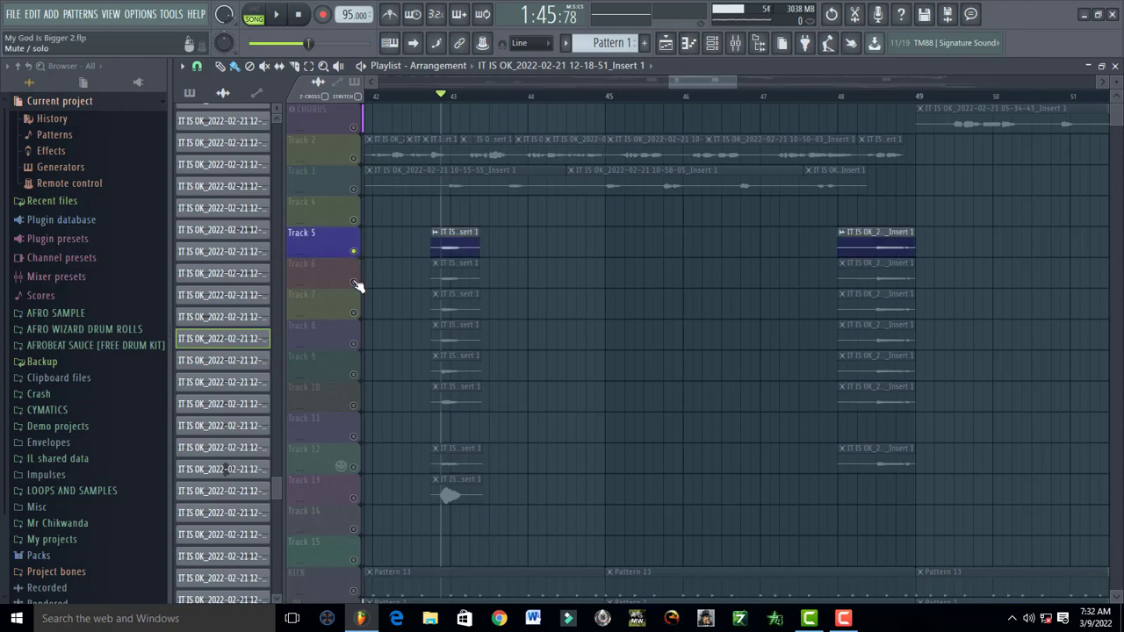
{"action": "left_click", "coordinate": [355, 283]}
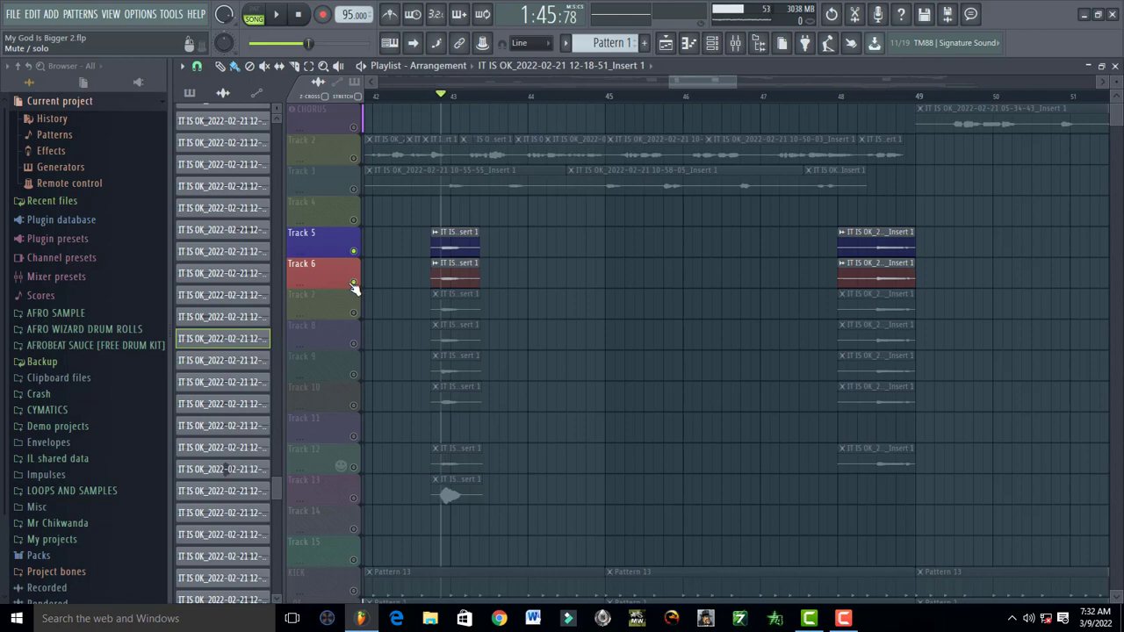
{"action": "left_click", "coordinate": [355, 283]}
{"action": "left_click", "coordinate": [353, 252]}
{"action": "left_click", "coordinate": [353, 312]}
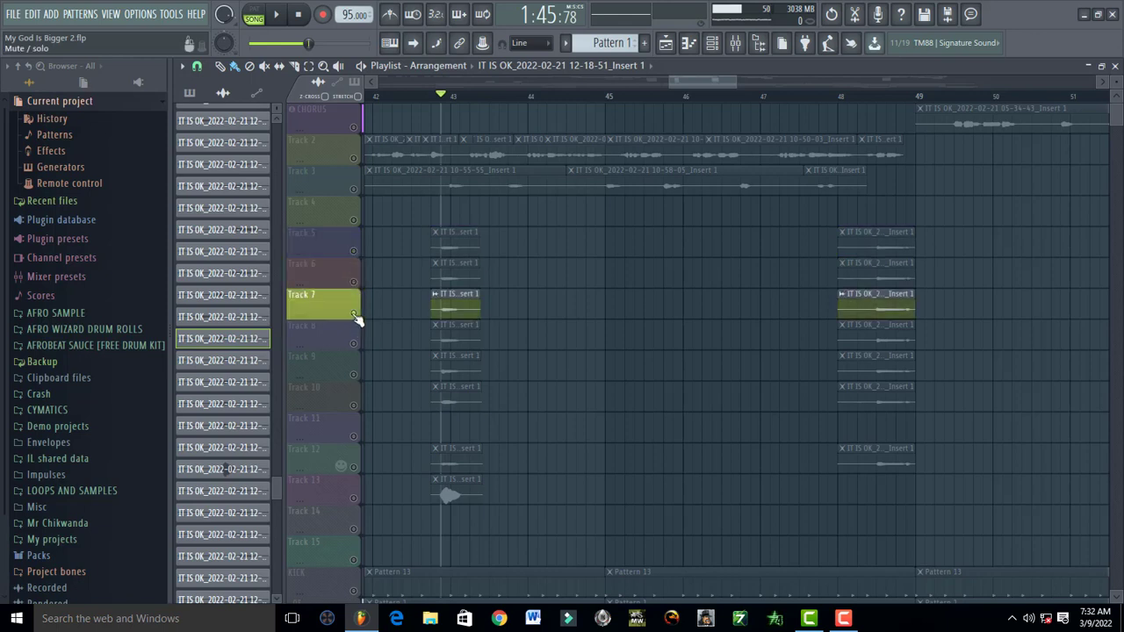
{"action": "left_click", "coordinate": [354, 343]}
{"action": "left_click", "coordinate": [354, 375]}
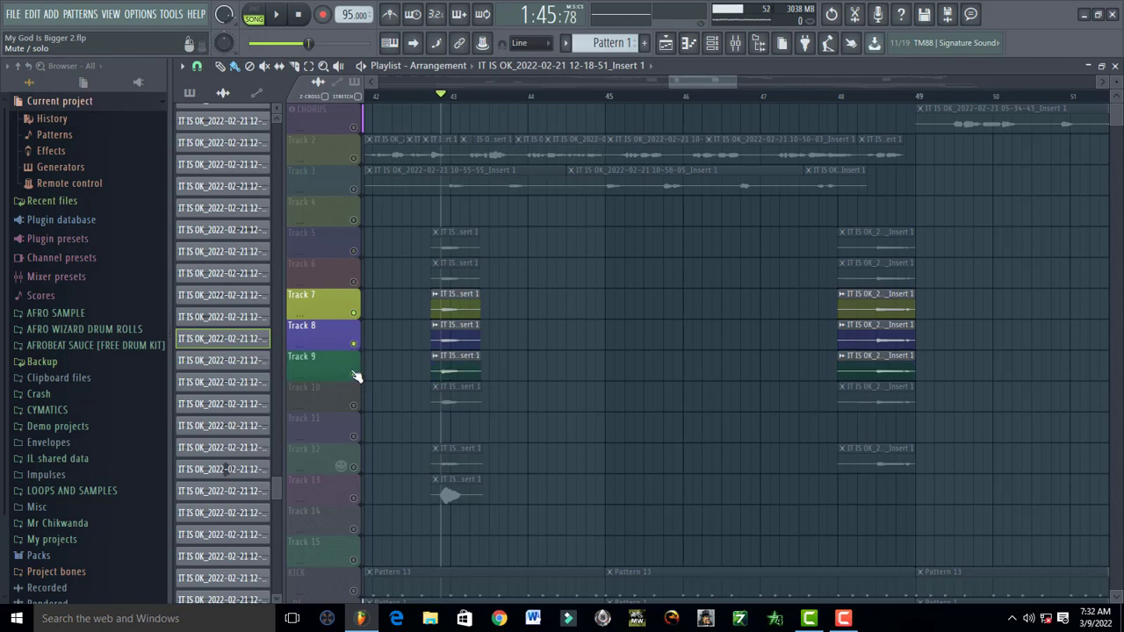
{"action": "left_click", "coordinate": [354, 344]}
{"action": "key", "text": "space"}
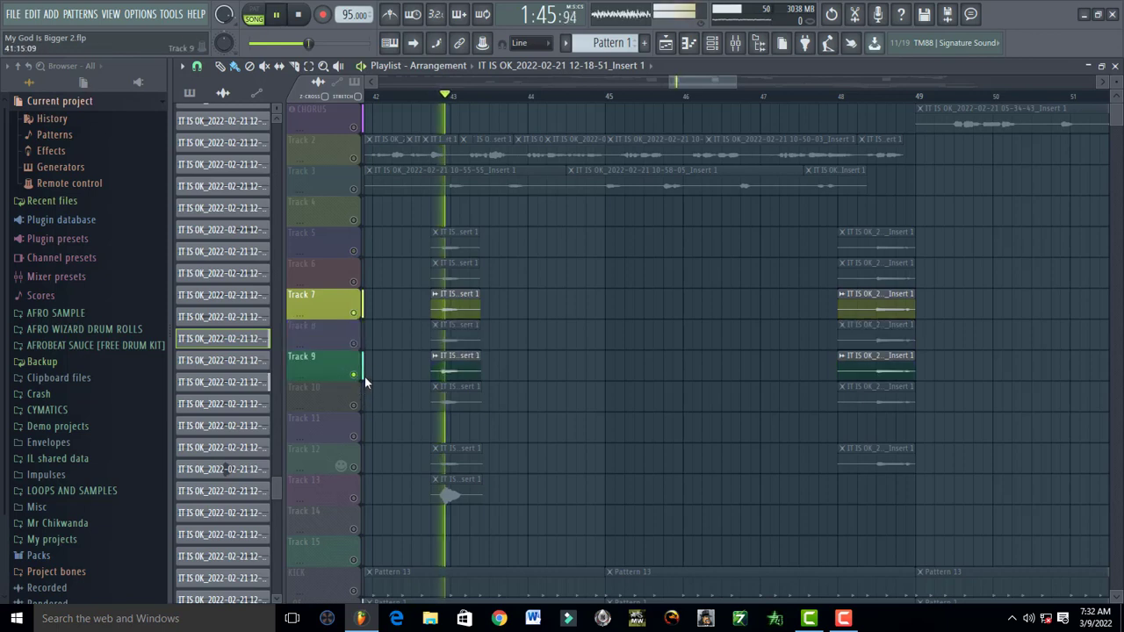
{"action": "key", "text": "space"}
- Audition Track 9 alone and with Track 10, check its clip settings, and release its solo
{"action": "left_click", "coordinate": [353, 313]}
{"action": "key", "text": "space"}
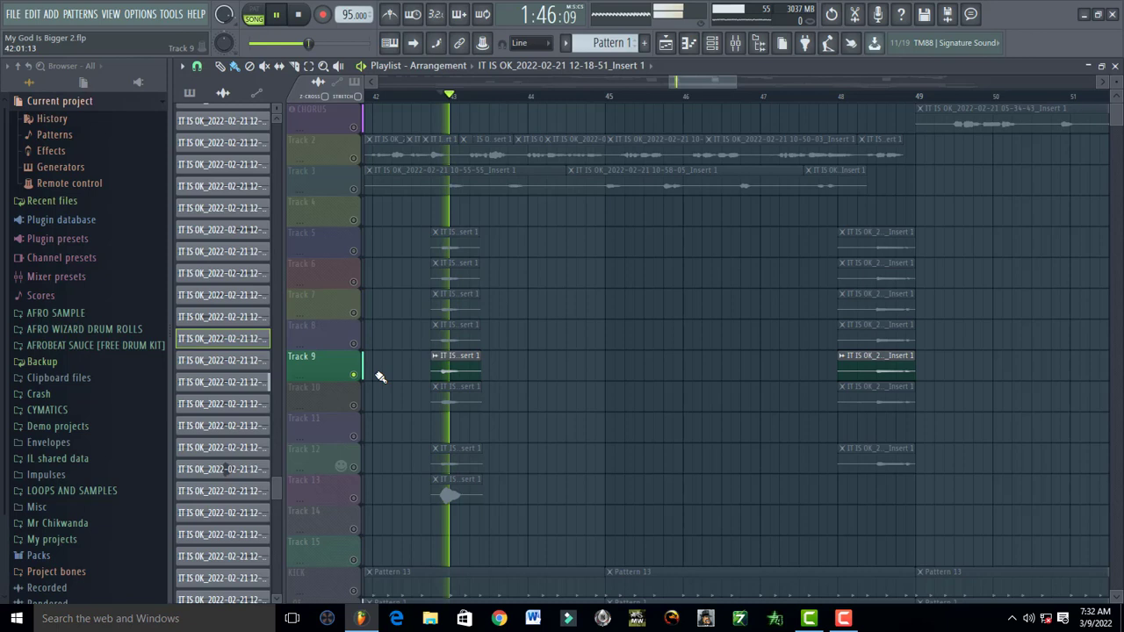
{"action": "key", "text": "space"}
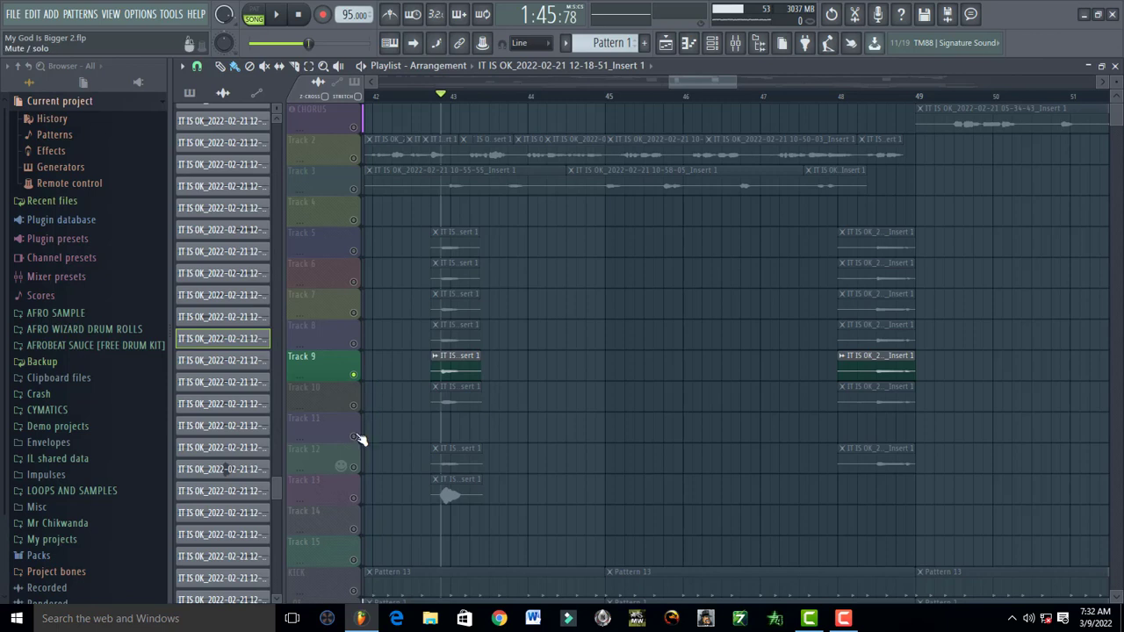
{"action": "key", "text": "space"}
{"action": "key", "text": "space"}
{"action": "left_click", "coordinate": [353, 407]}
{"action": "key", "text": "space"}
{"action": "key", "text": "space"}
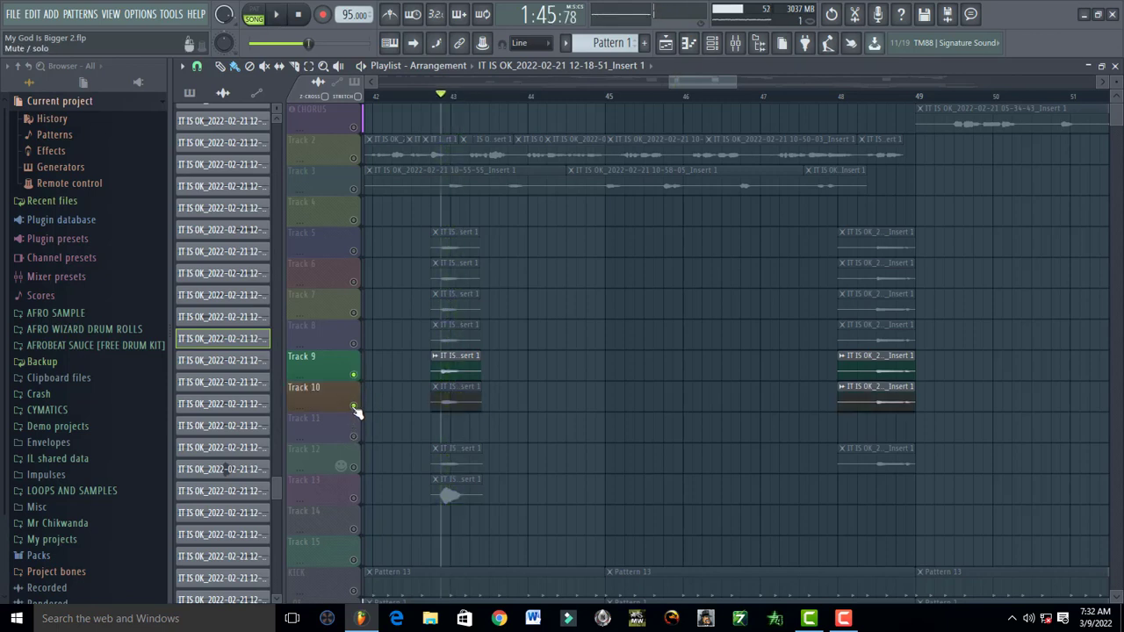
{"action": "left_click", "coordinate": [353, 407]}
{"action": "double_click", "coordinate": [455, 372]}
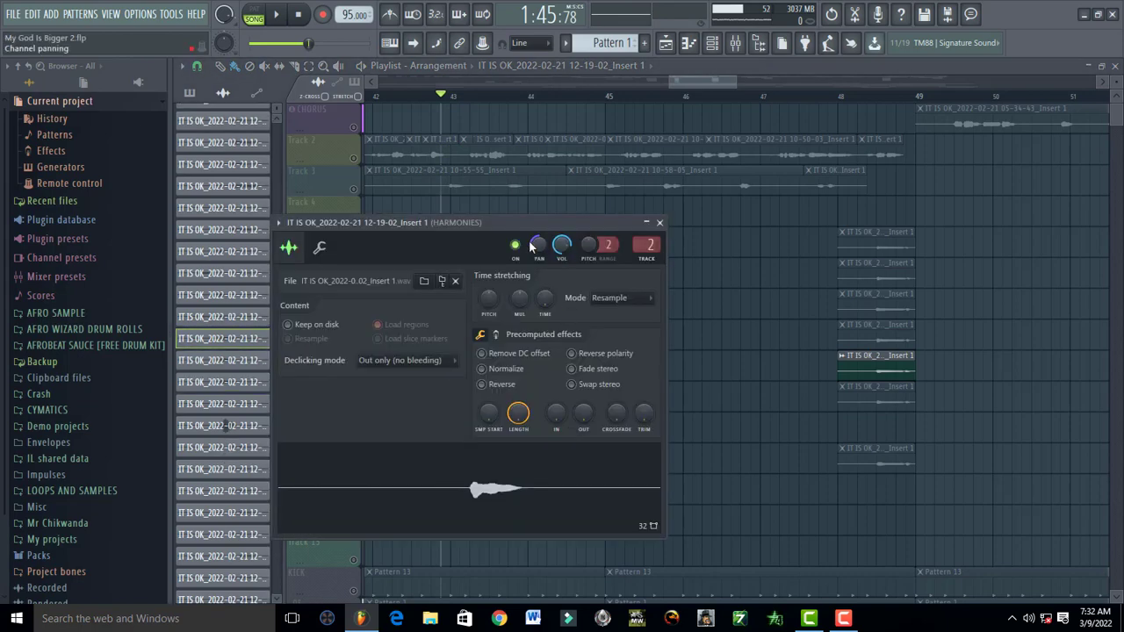
{"action": "left_click", "coordinate": [659, 222]}
{"action": "key", "text": "space"}
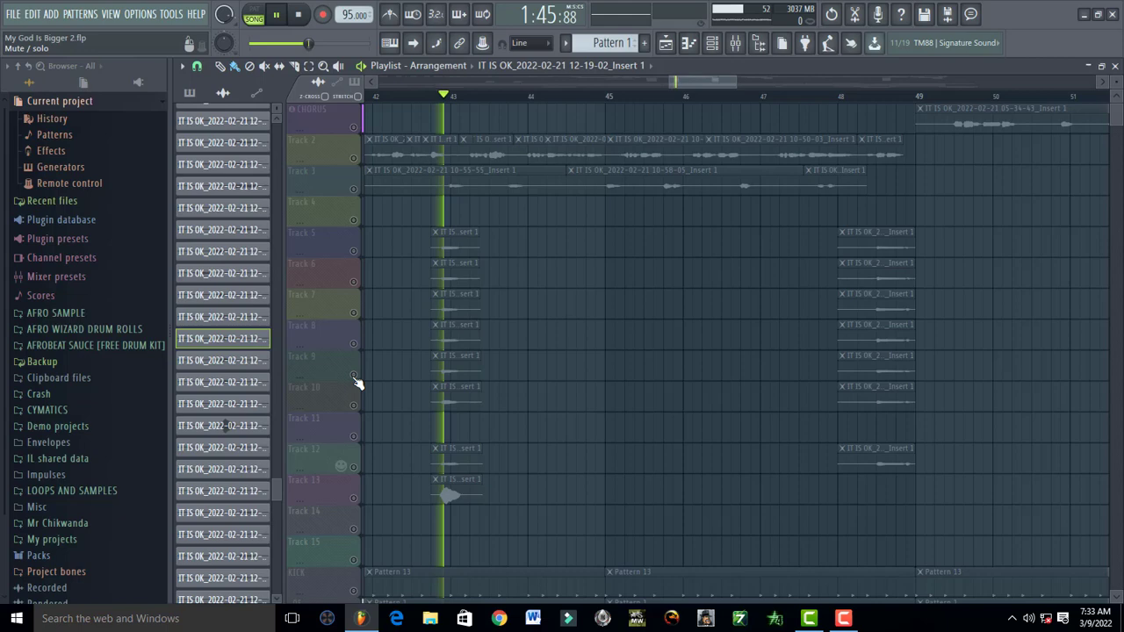
{"action": "right_click", "coordinate": [353, 375]}
{"action": "key", "text": "space"}
- Solo and audition Track 12, then check the Track 12 harmony clip's settings
{"action": "key", "text": "space"}
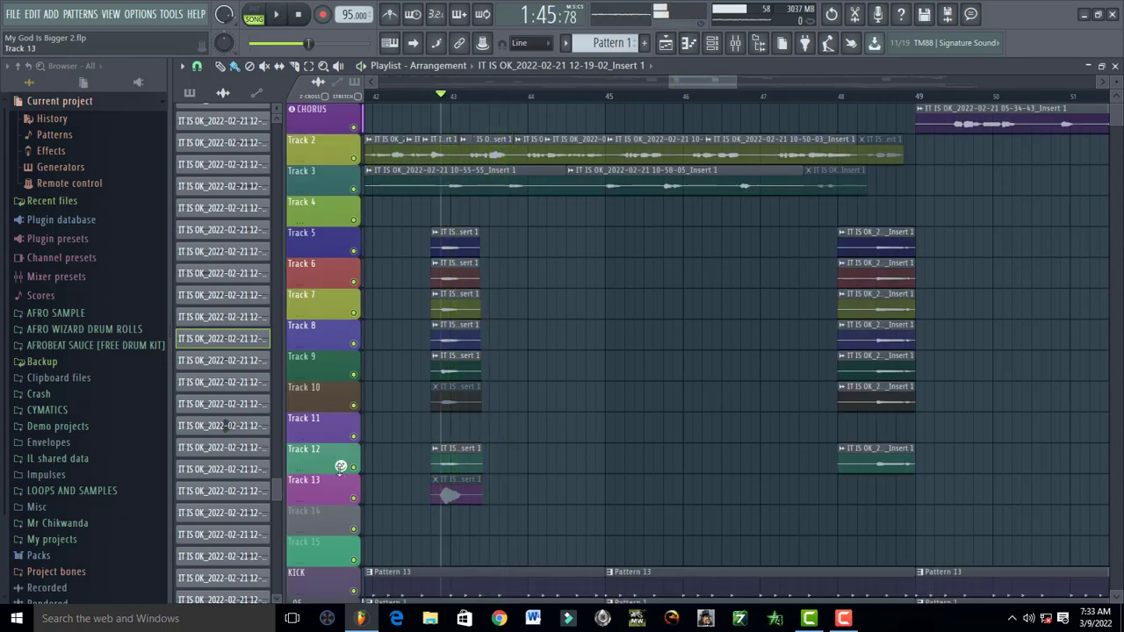
{"action": "right_click", "coordinate": [353, 466]}
{"action": "key", "text": "space"}
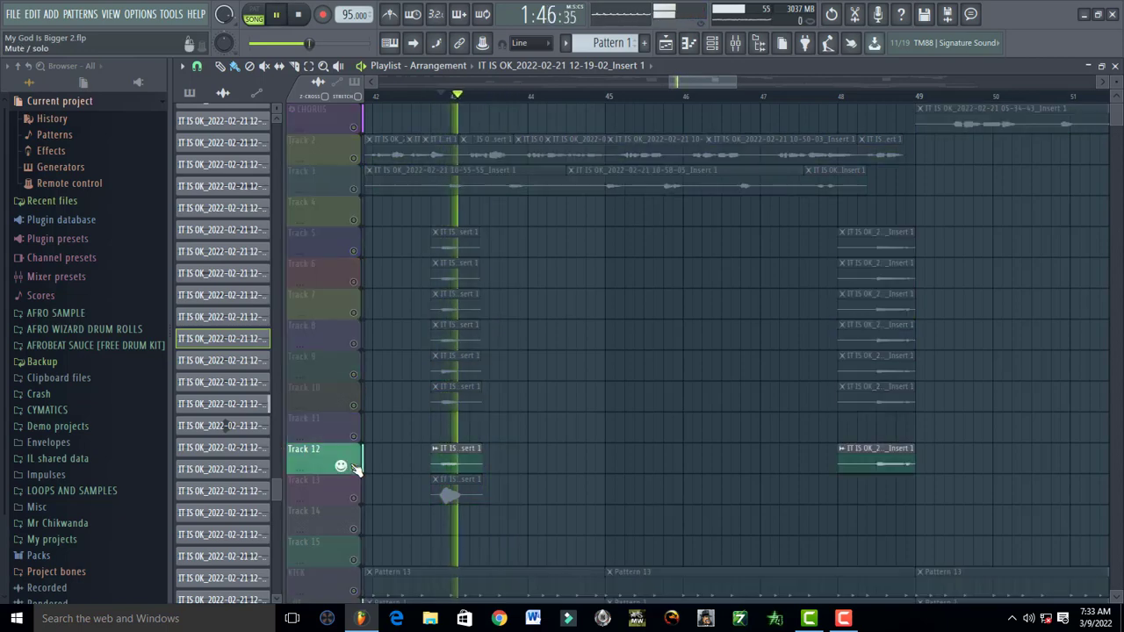
{"action": "key", "text": "space"}
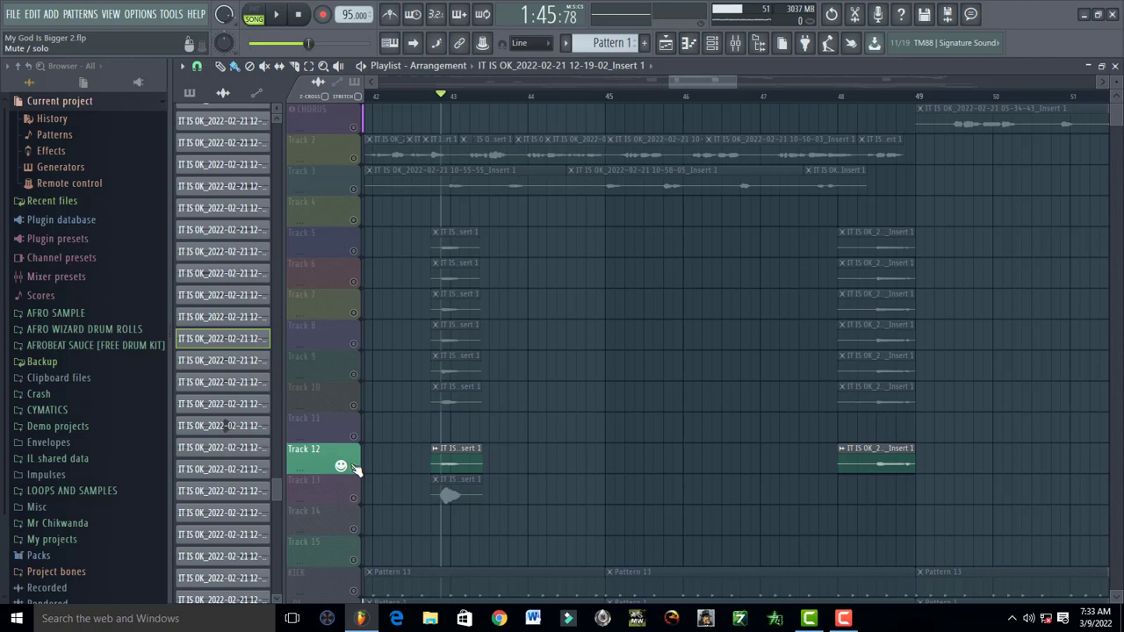
{"action": "key", "text": "space"}
{"action": "key", "text": "space"}
{"action": "right_click", "coordinate": [353, 466]}
{"action": "double_click", "coordinate": [455, 463]}
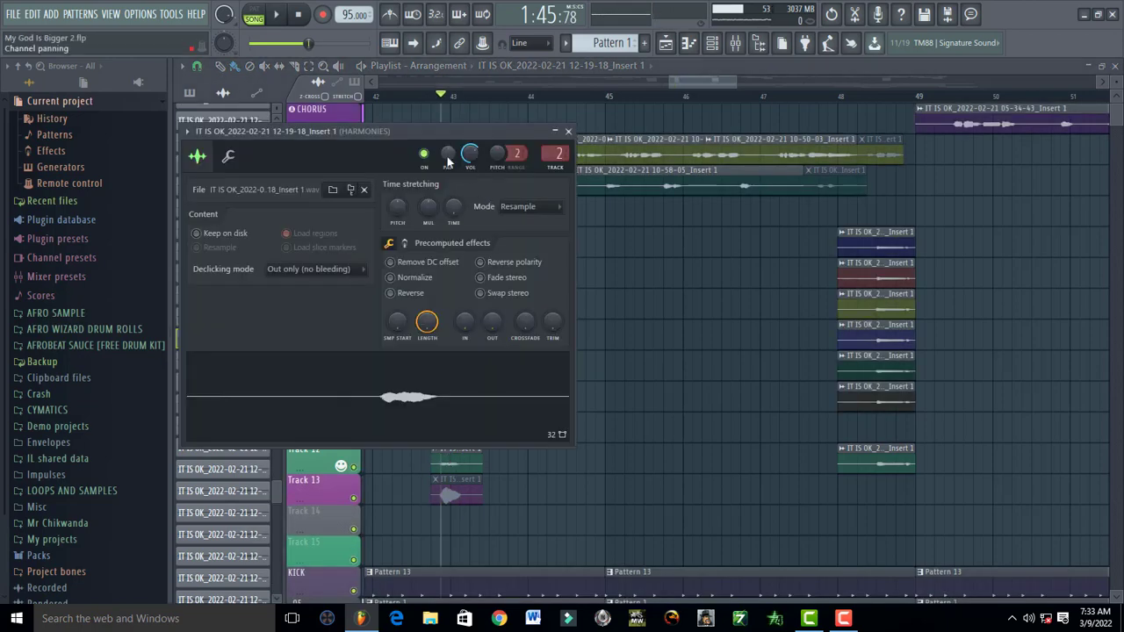
{"action": "left_click", "coordinate": [569, 134]}
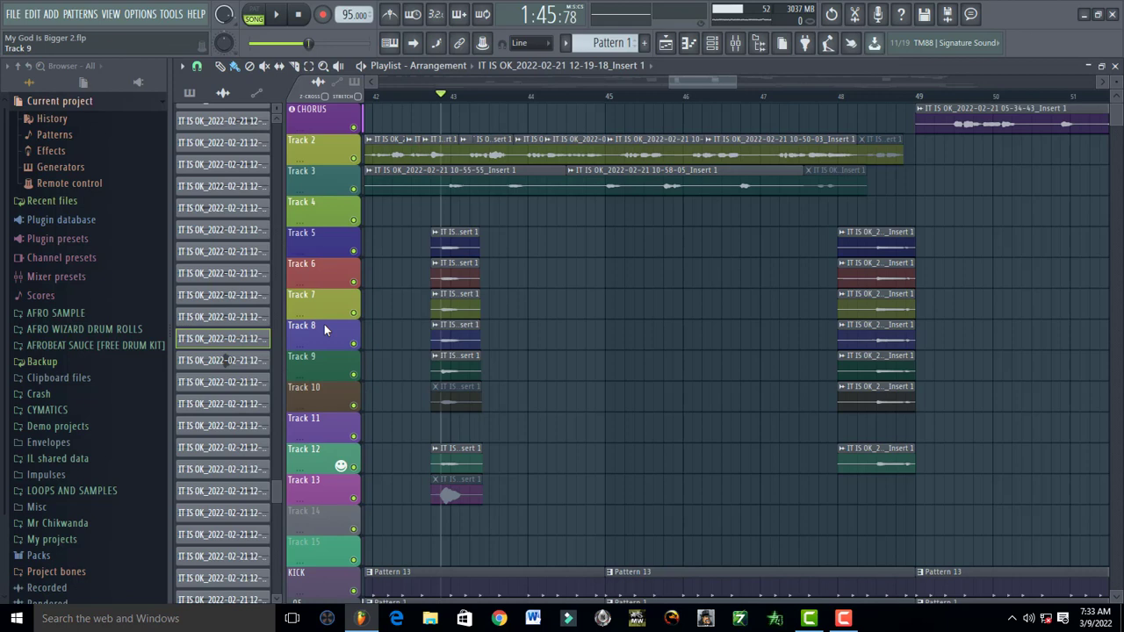
- Play the mix with Track 2 muted, then bring Track 2 back
{"action": "left_click", "coordinate": [353, 159]}
{"action": "key", "text": "space"}
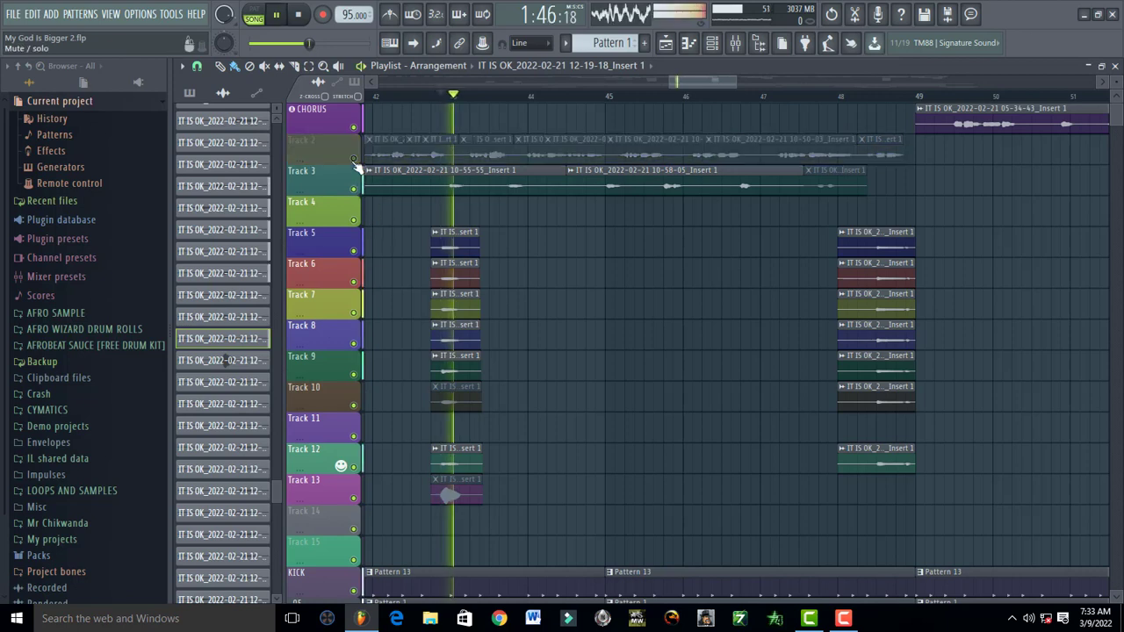
{"action": "key", "text": "space"}
{"action": "key", "text": "space"}
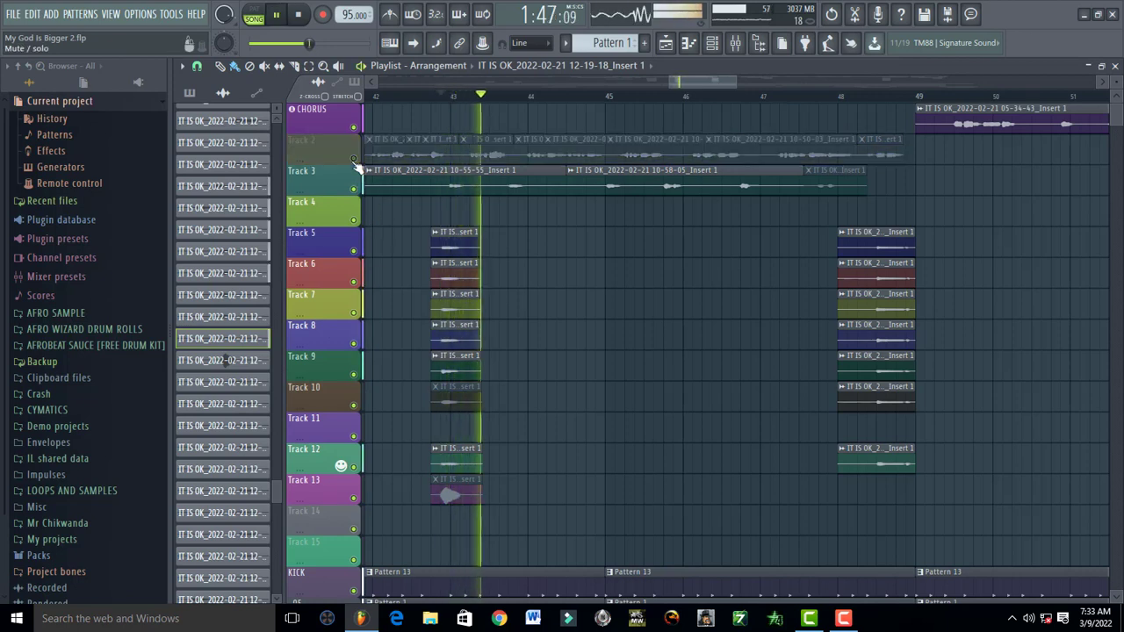
{"action": "key", "text": "space"}
{"action": "left_click", "coordinate": [353, 159]}
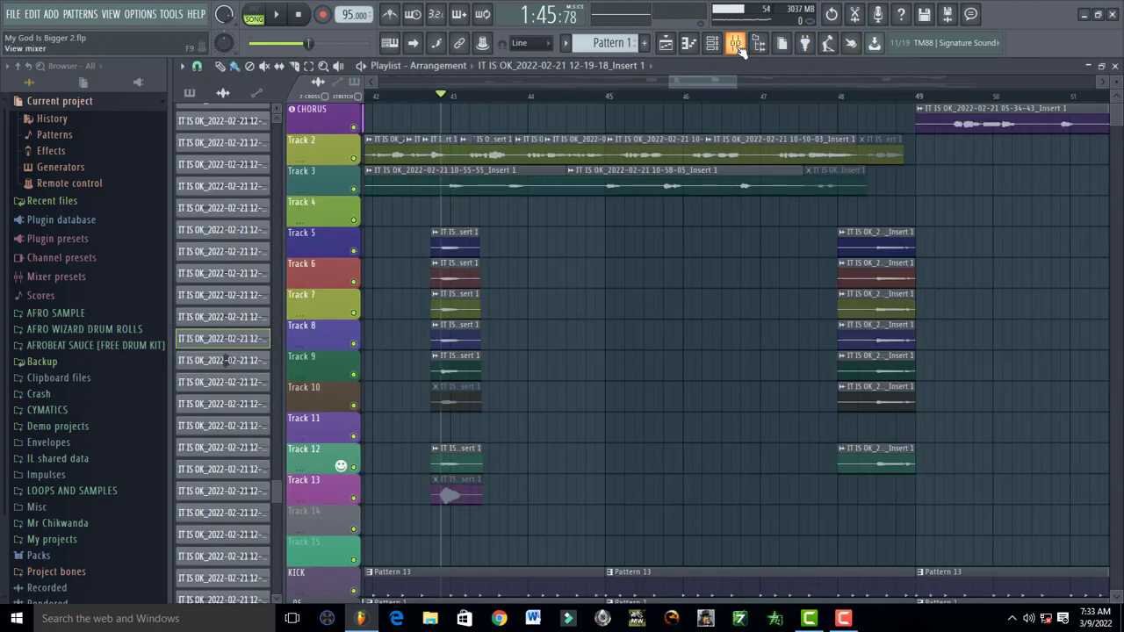
- Review the HARMONIES insert's Auto-Tune Artist settings, Low Male in the key of D
{"action": "left_click", "coordinate": [737, 45]}
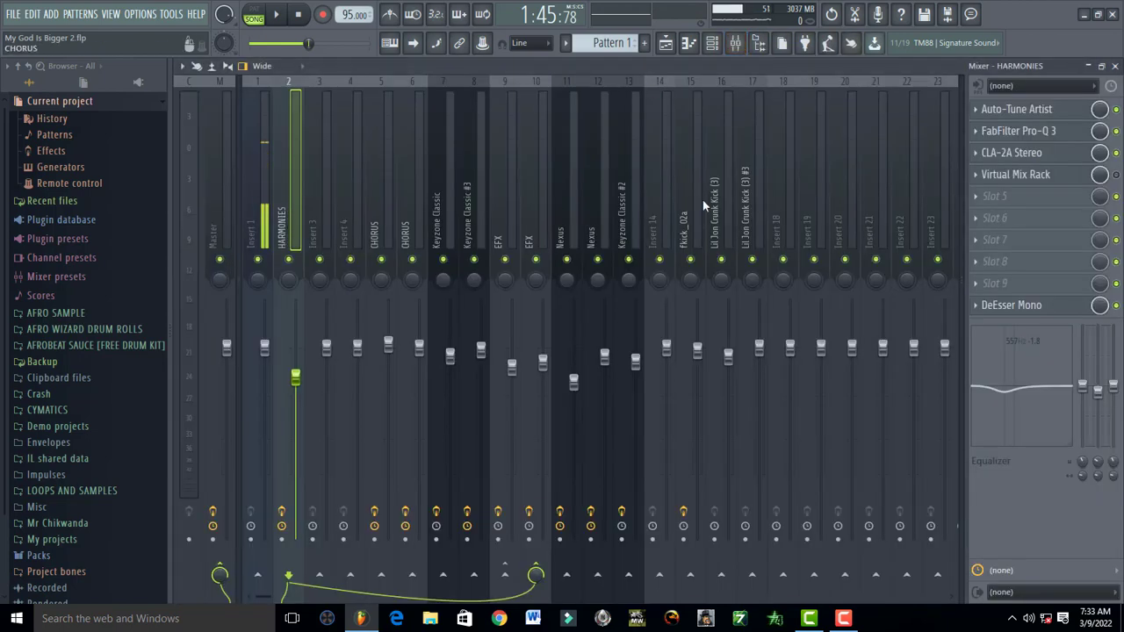
{"action": "left_click", "coordinate": [1038, 111]}
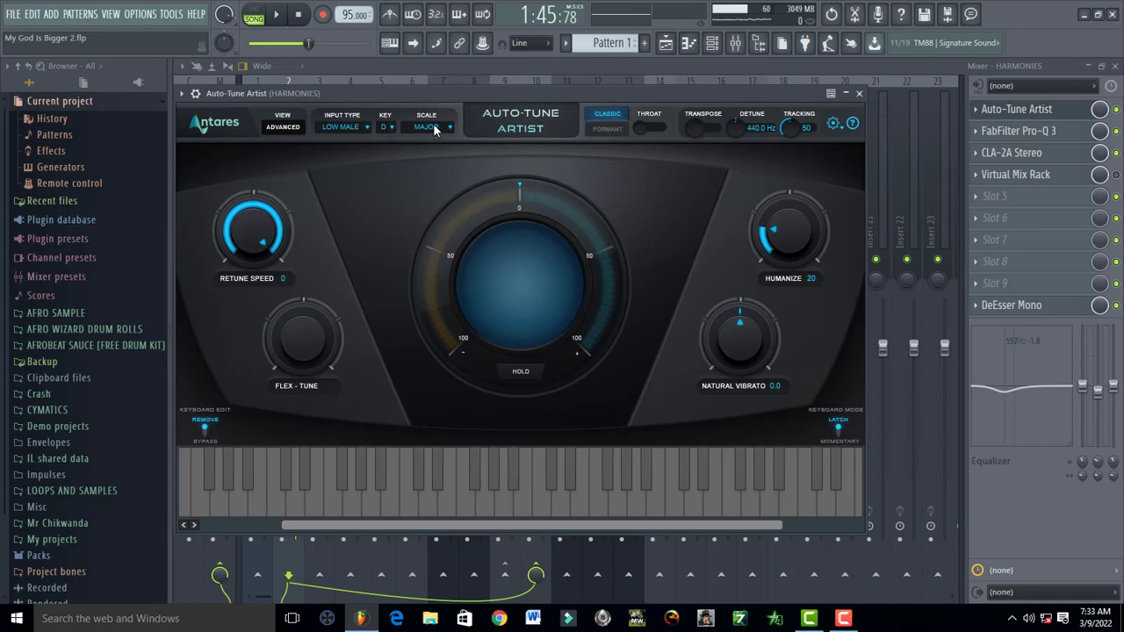
{"action": "key", "text": "Escape"}
{"action": "left_click", "coordinate": [1021, 138]}
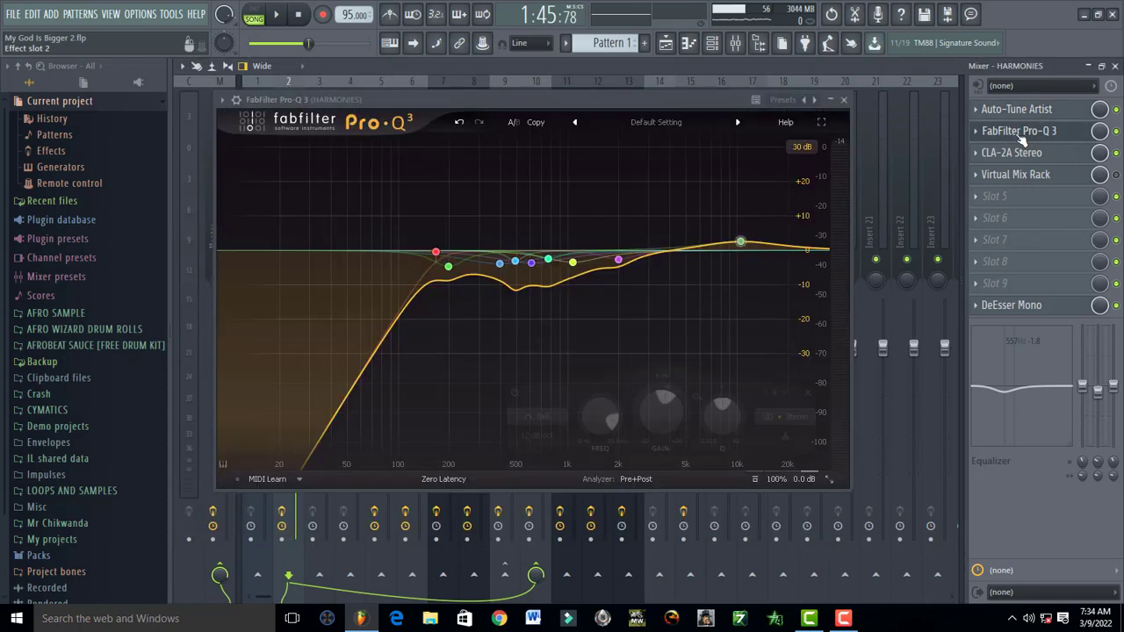
{"action": "left_click", "coordinate": [1020, 138]}
{"action": "left_click", "coordinate": [1021, 138]}
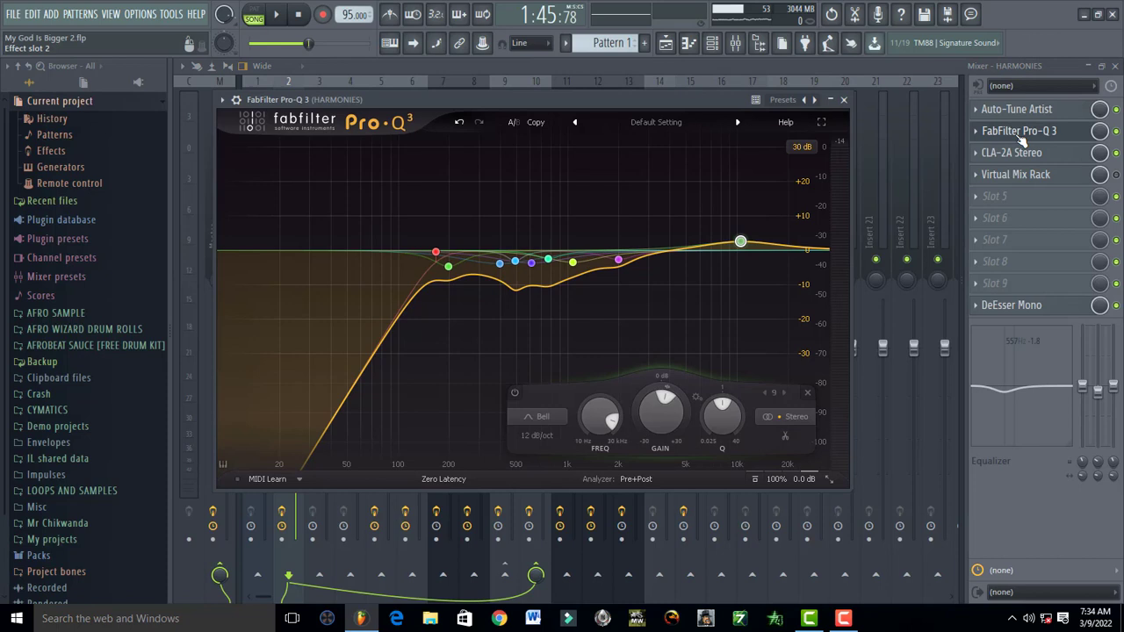
{"action": "mouse_move", "coordinate": [741, 245]}
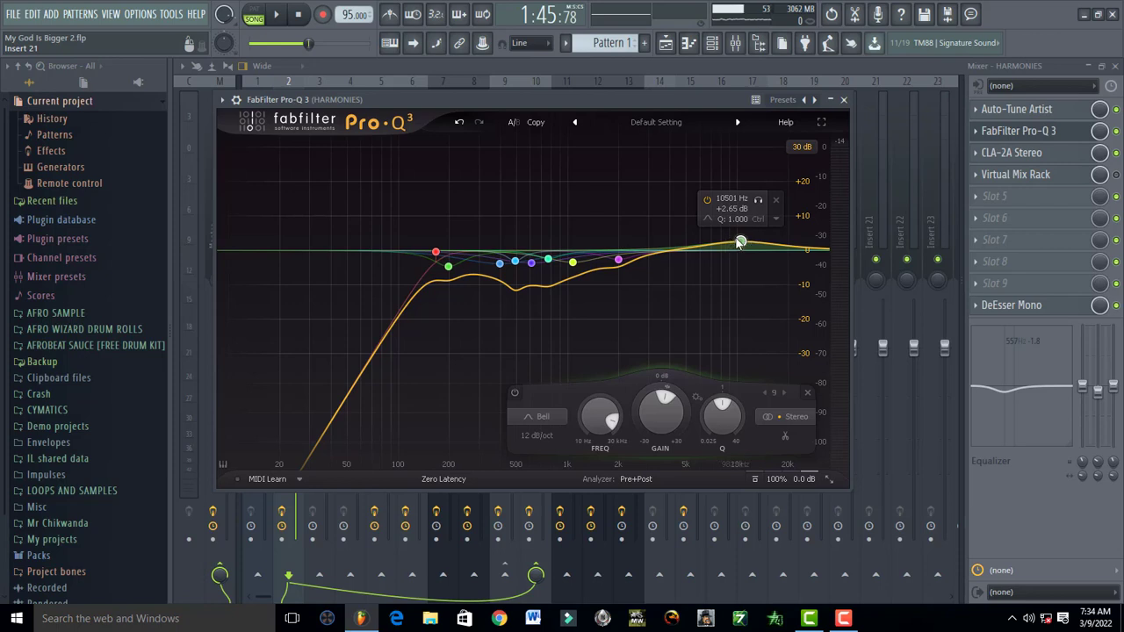
{"action": "left_click", "coordinate": [843, 99]}
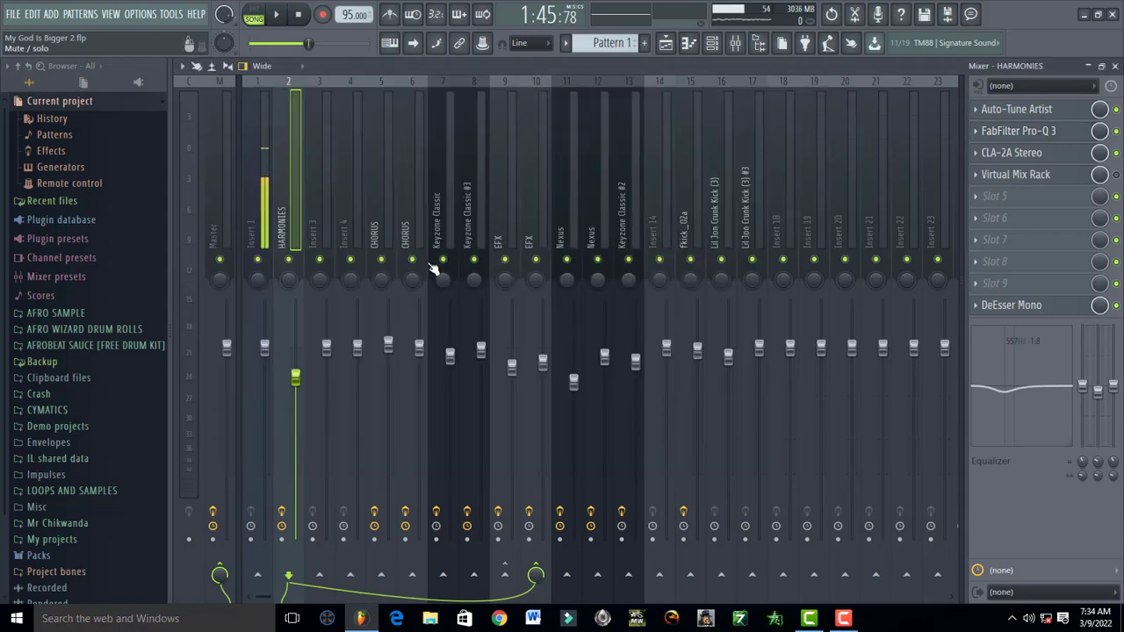
{"action": "key", "text": "F5"}
{"action": "key", "text": "space"}
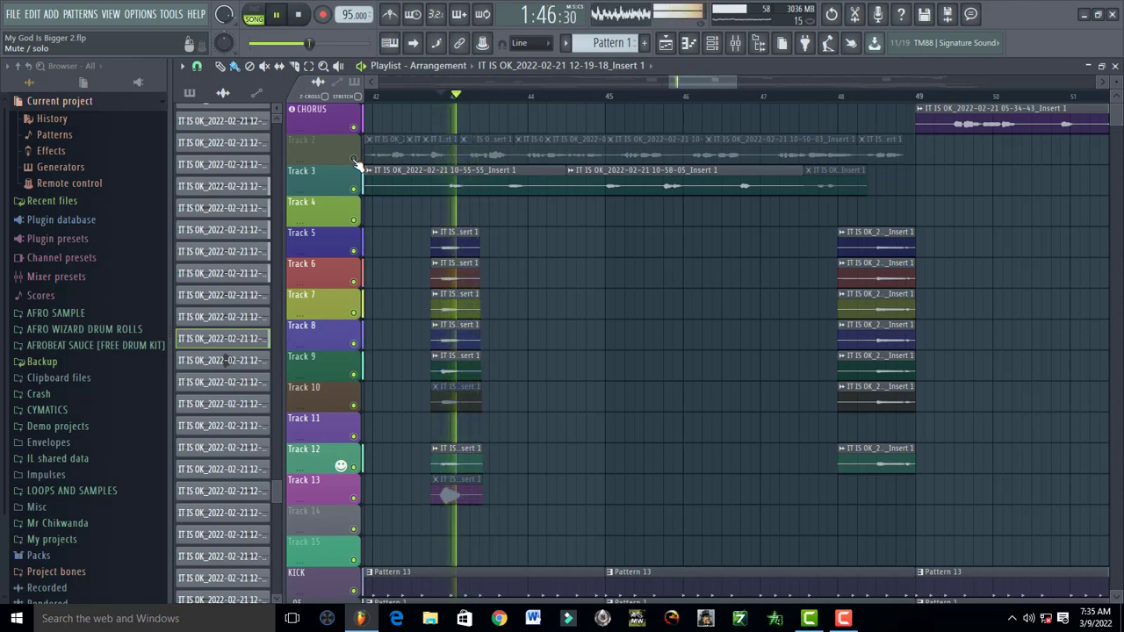
{"action": "key", "text": "space"}
{"action": "left_click", "coordinate": [423, 96]}
{"action": "key", "text": "space"}
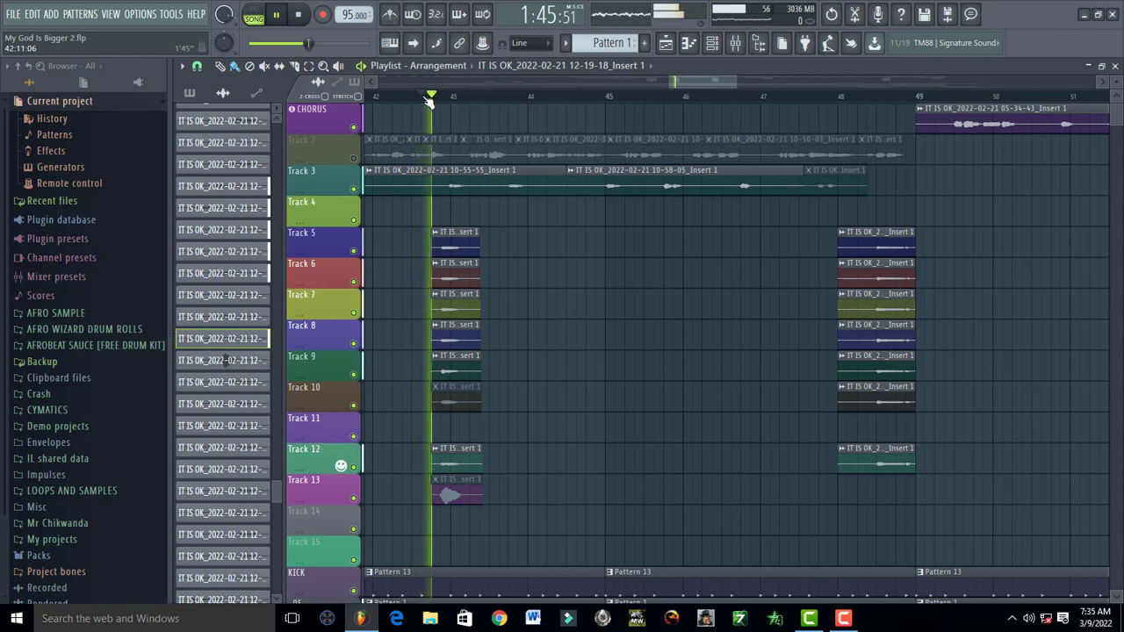
{"action": "key", "text": "space"}
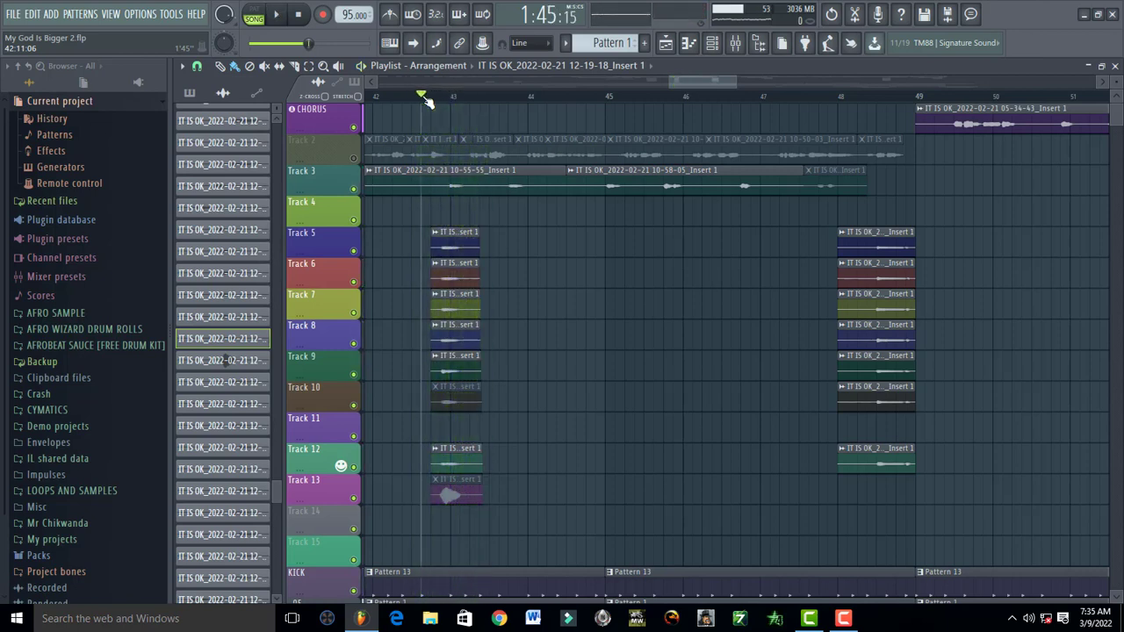
{"action": "left_click", "coordinate": [737, 44]}
{"action": "left_click", "coordinate": [1018, 131]}
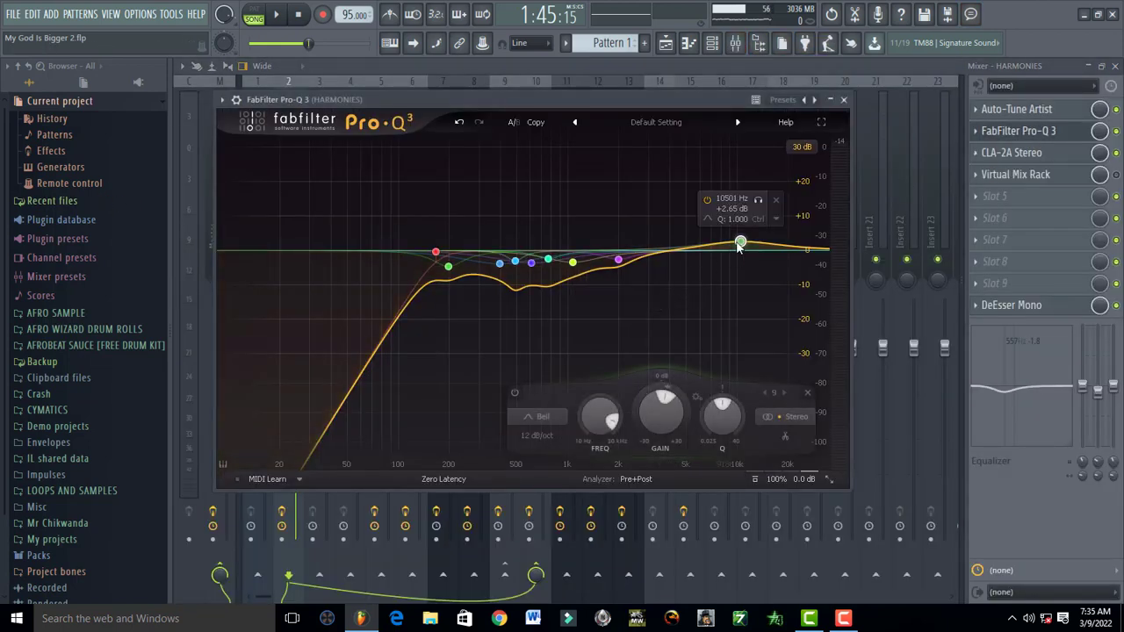
- Audition the CLA-2A Stereo compressor, then remove Virtual Mix Rack from the HARMONIES chain
{"action": "left_click", "coordinate": [1019, 130]}
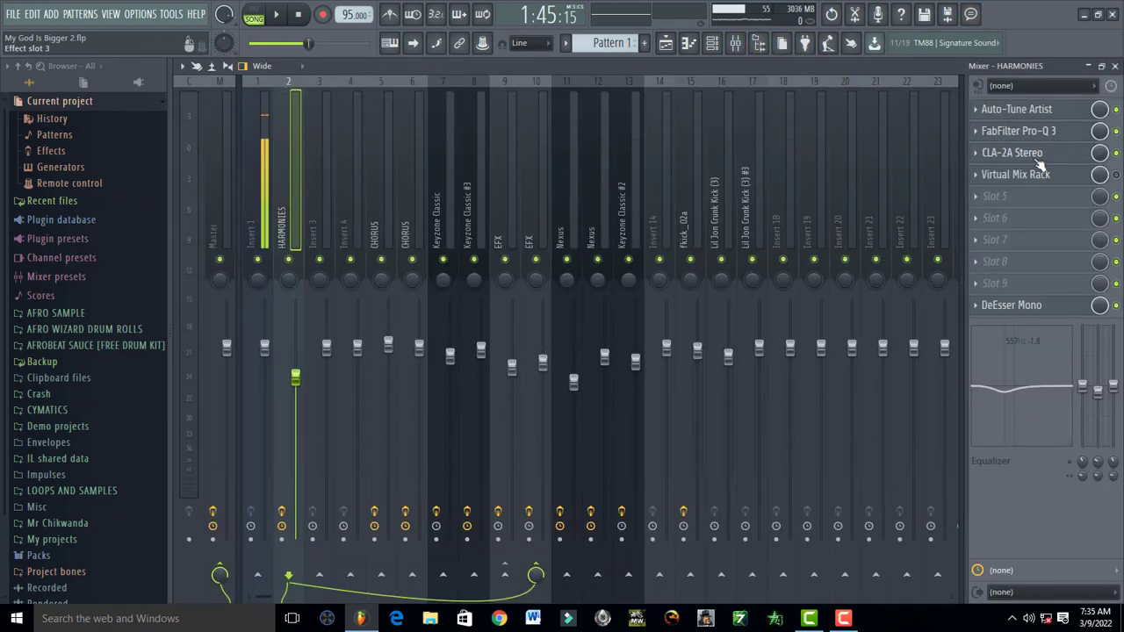
{"action": "left_click", "coordinate": [1037, 158]}
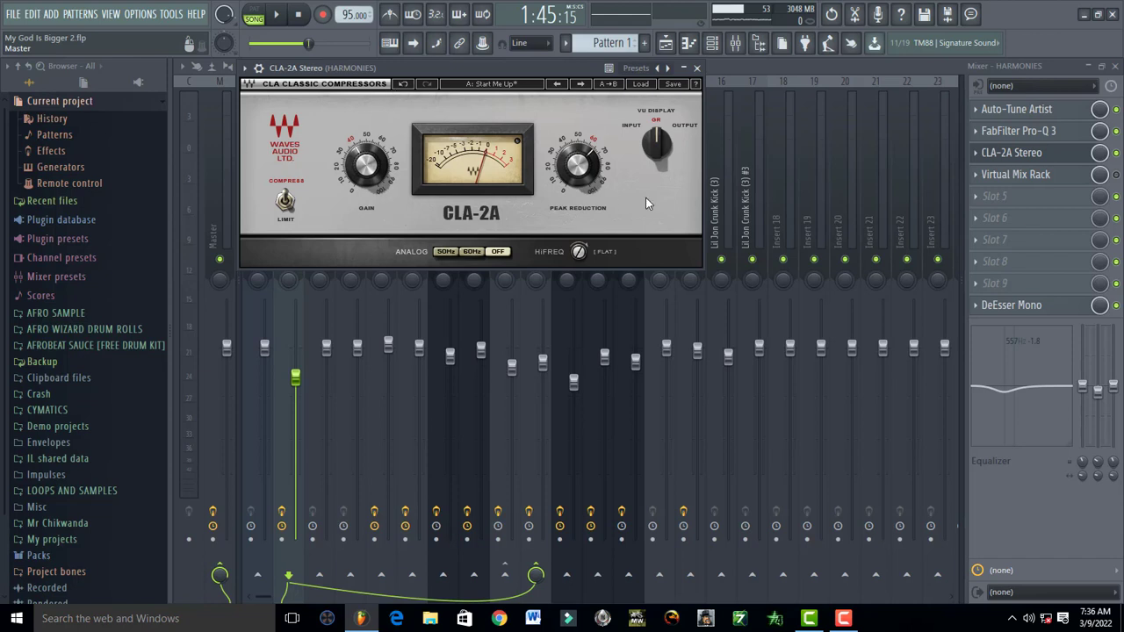
{"action": "key", "text": "space"}
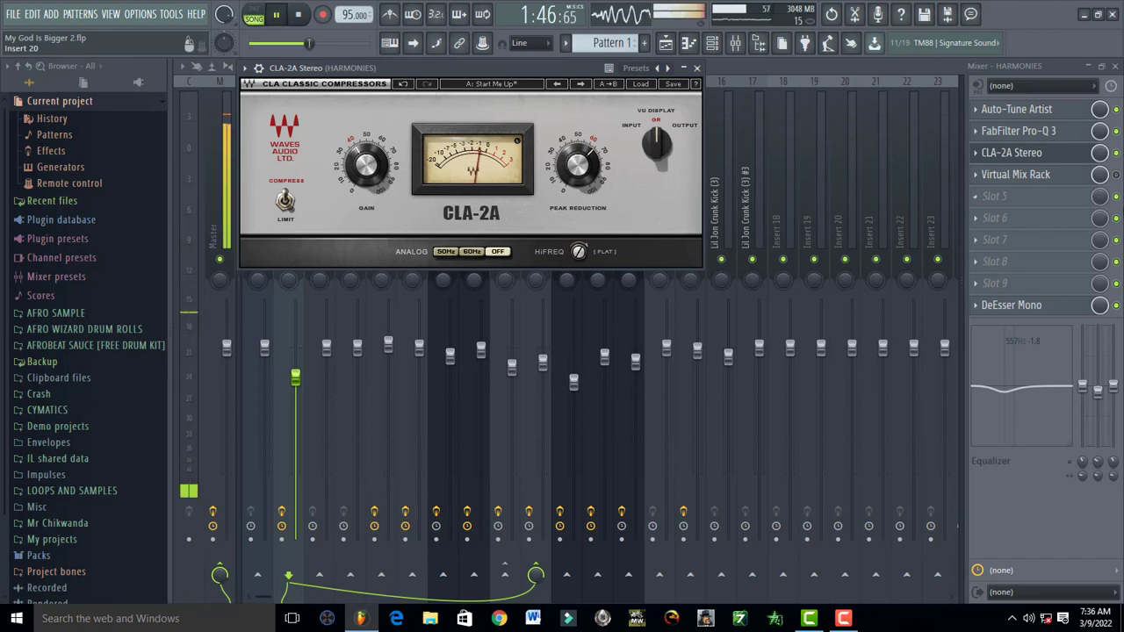
{"action": "key", "text": "space"}
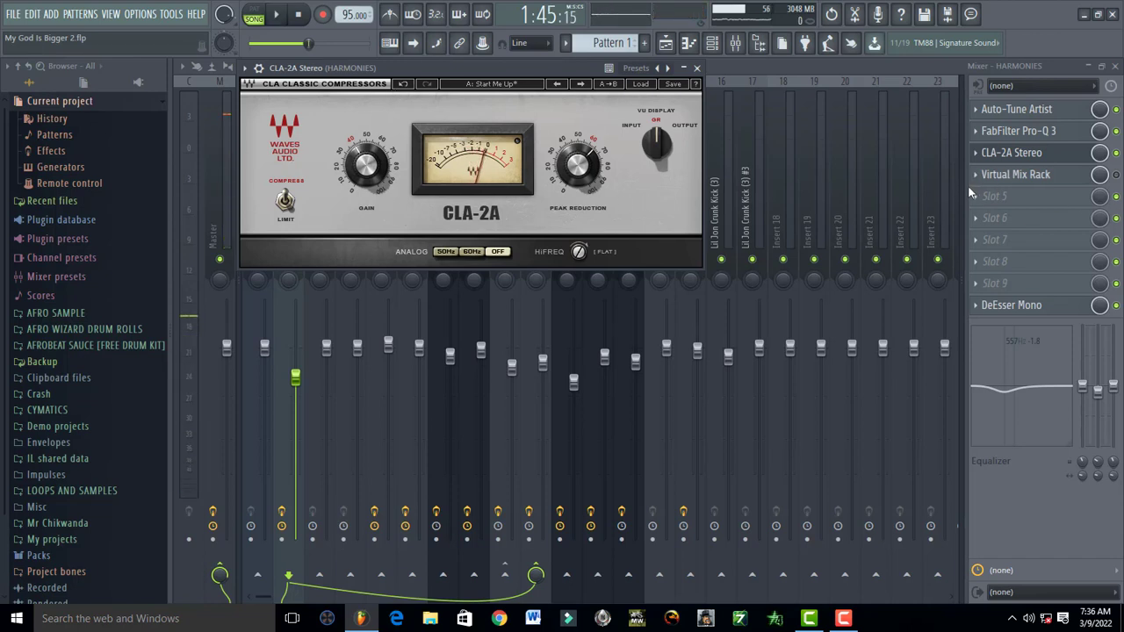
{"action": "left_click_drag", "start_coordinate": [995, 180], "coordinate": [1014, 309]}
{"action": "left_click", "coordinate": [1014, 307]}
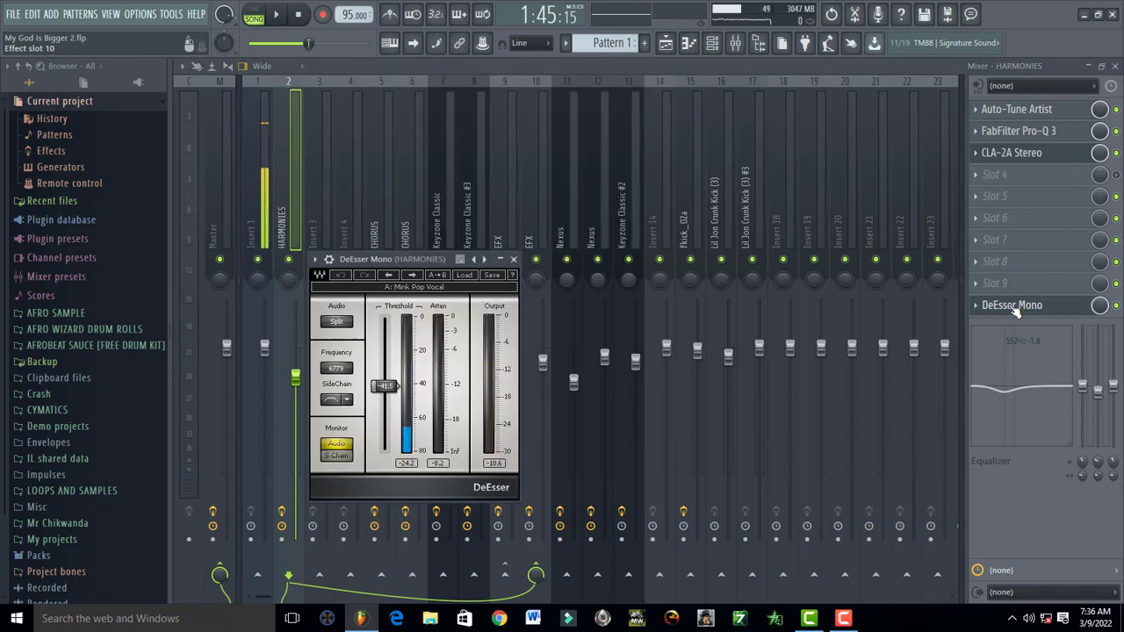
{"action": "key", "text": "space"}
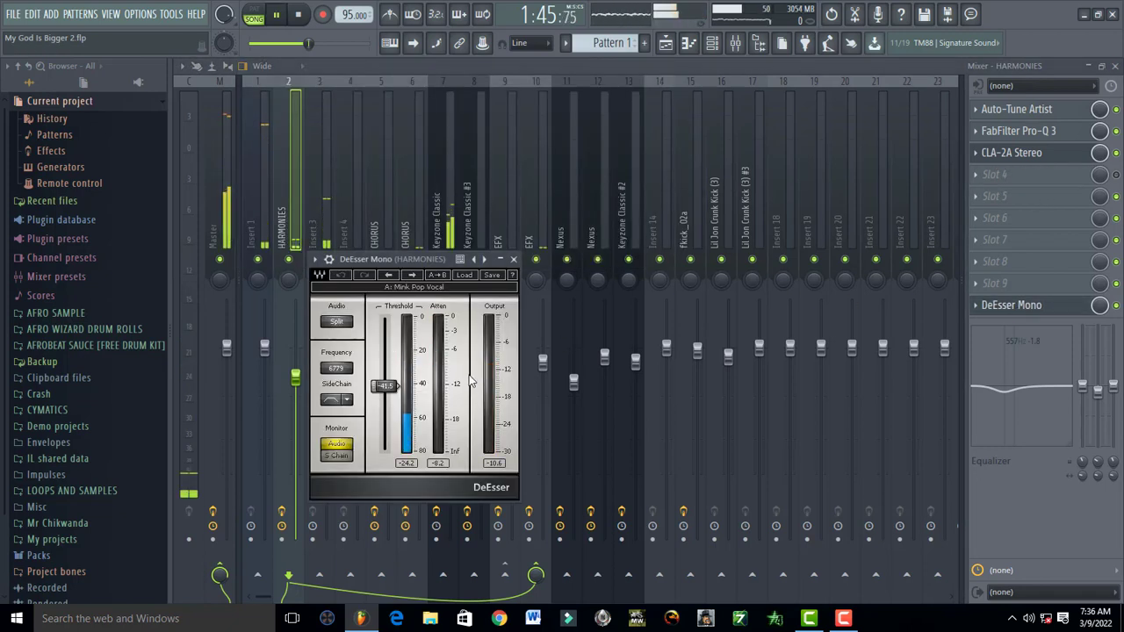
{"action": "key", "text": "space"}
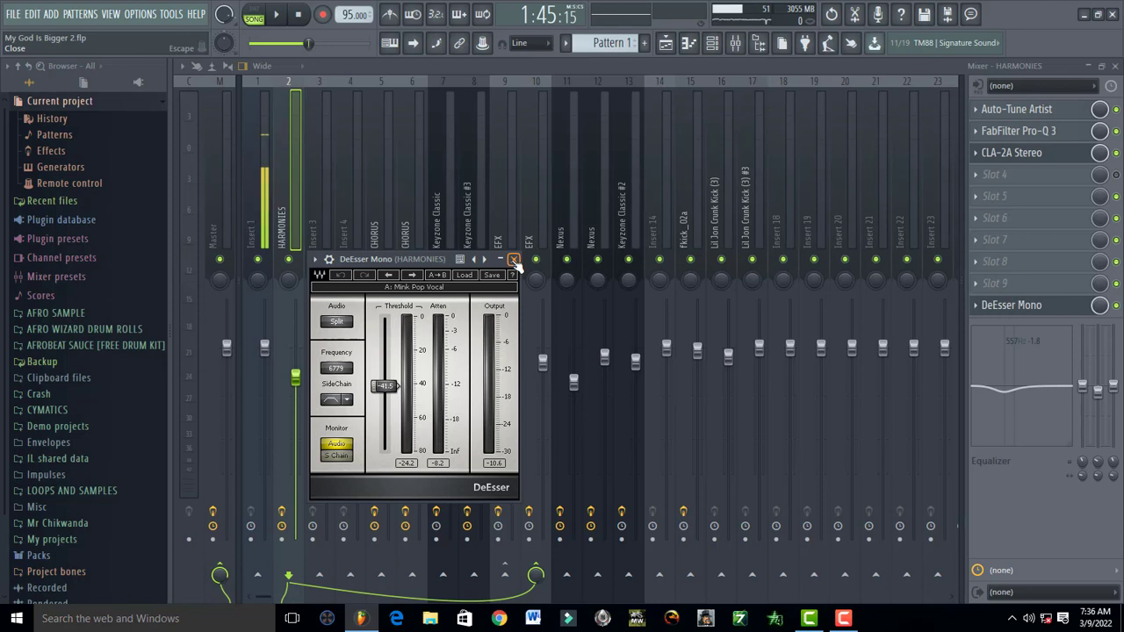
{"action": "left_click", "coordinate": [513, 260]}
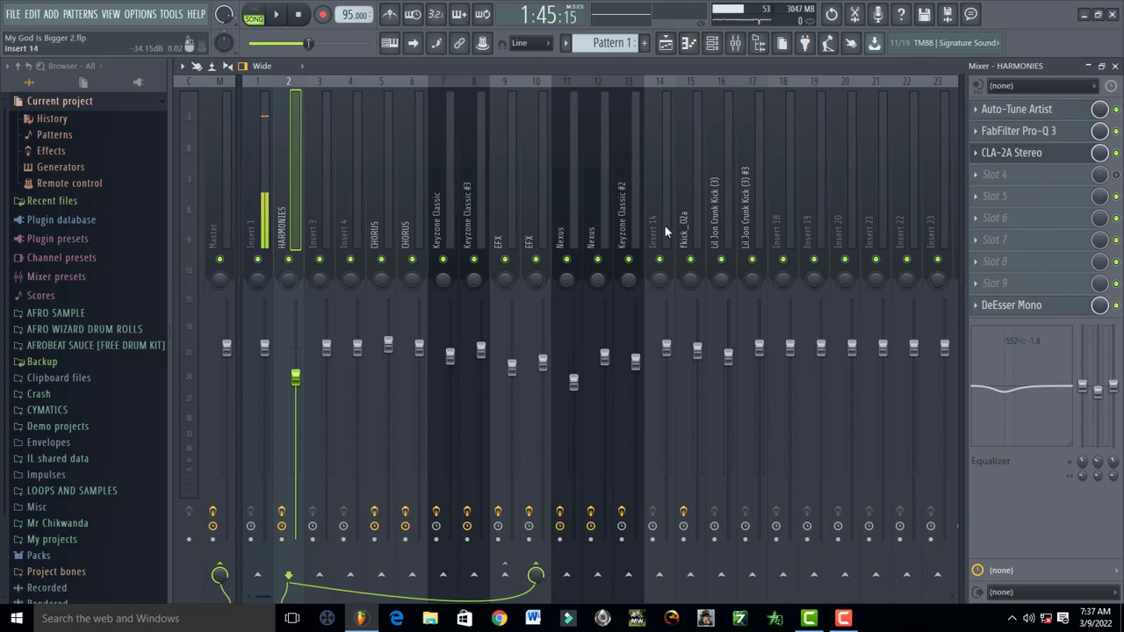
- Audition Fruity Reeverb 2 on the EFX bus at insert 10, then close the mixer
{"action": "left_click", "coordinate": [532, 218]}
{"action": "left_click", "coordinate": [1036, 113]}
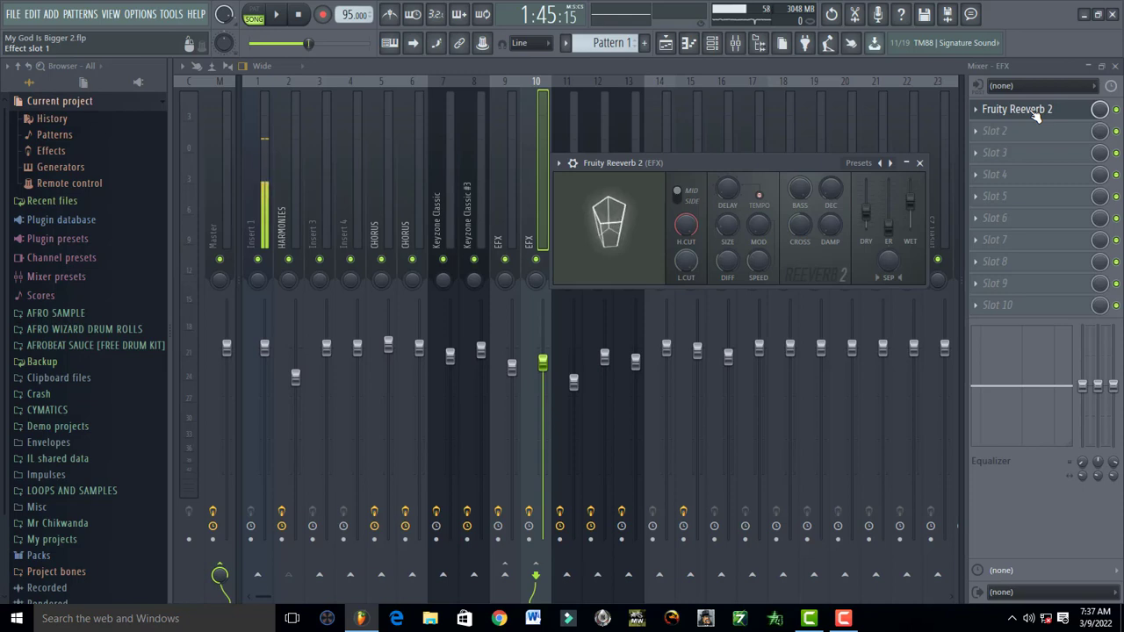
{"action": "key", "text": "space"}
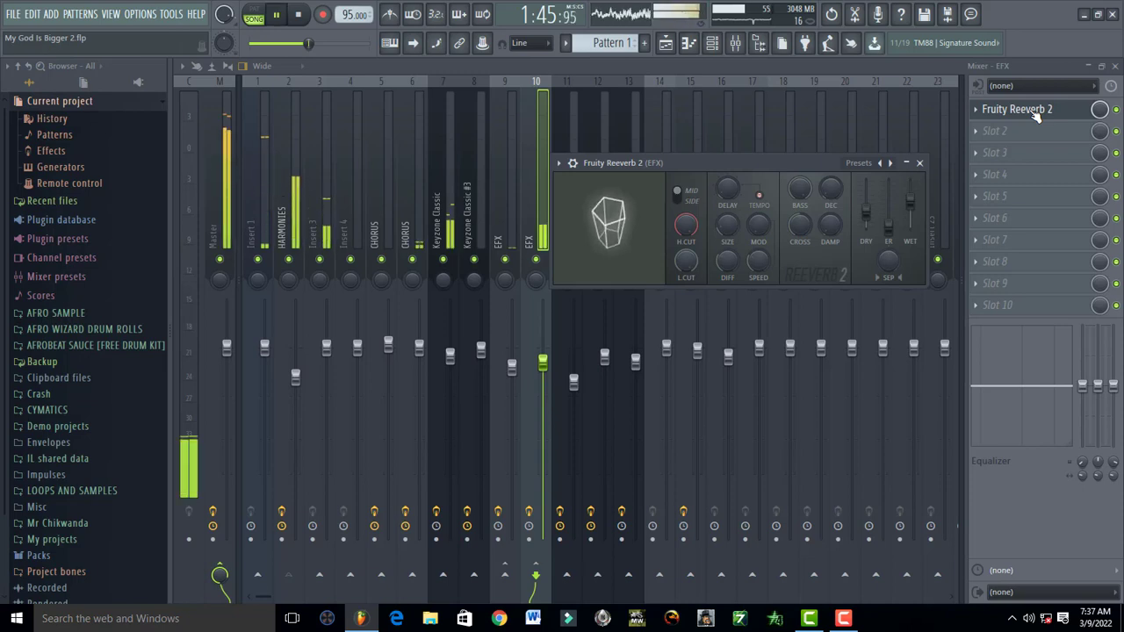
{"action": "key", "text": "space"}
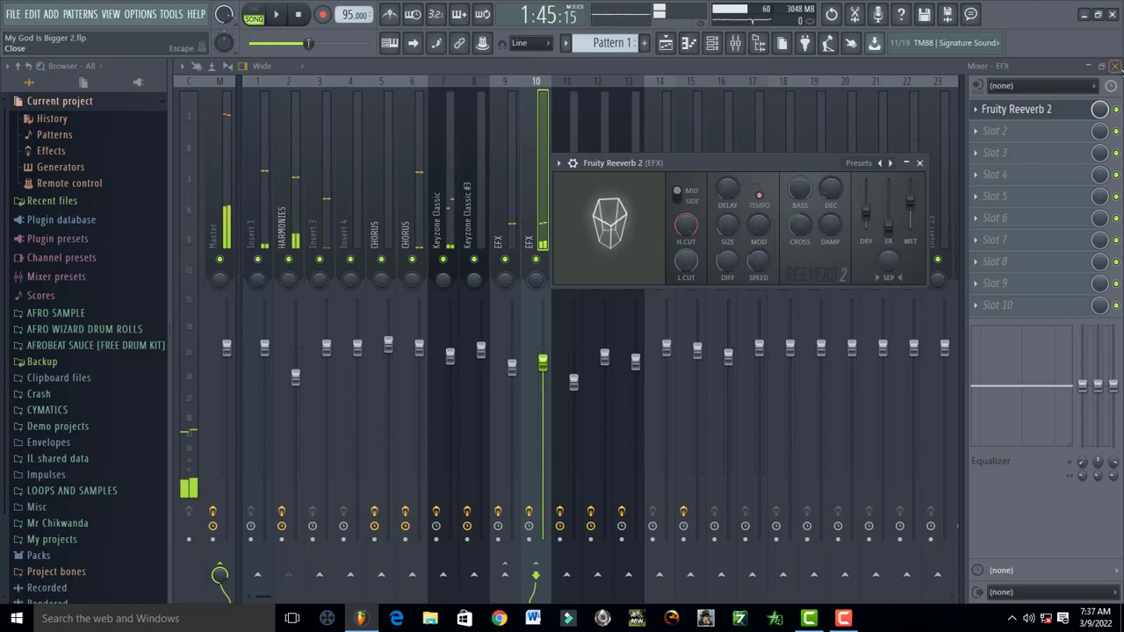
{"action": "left_click", "coordinate": [1116, 66]}
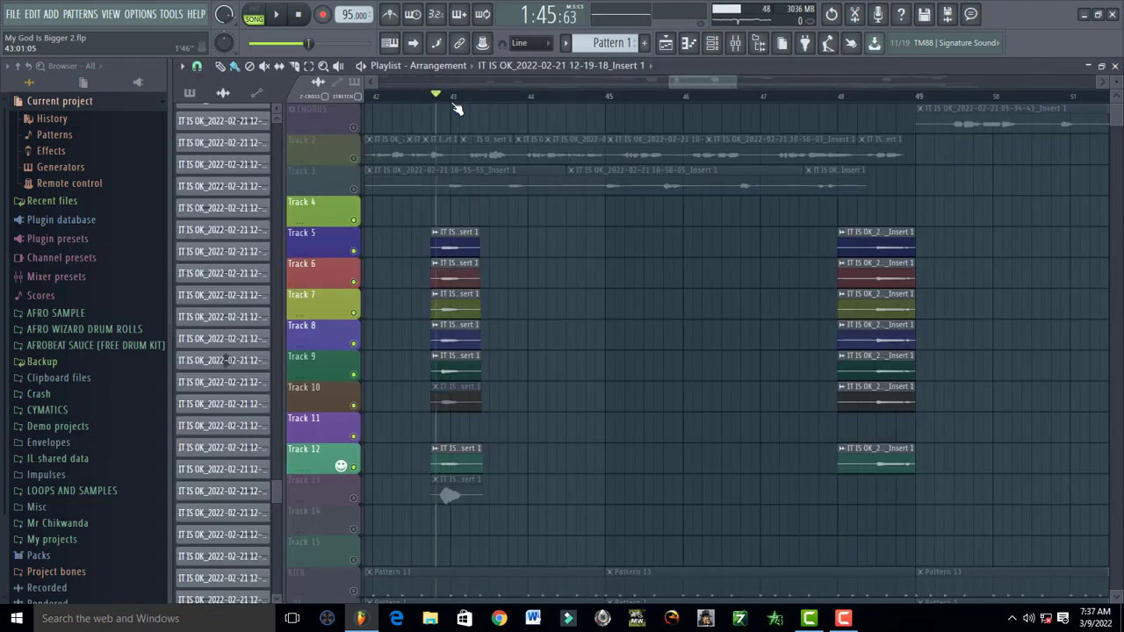
- Solo and unsolo Track 5 to make all lanes active, then select the HARMONIES mixer insert
{"action": "right_click", "coordinate": [355, 252]}
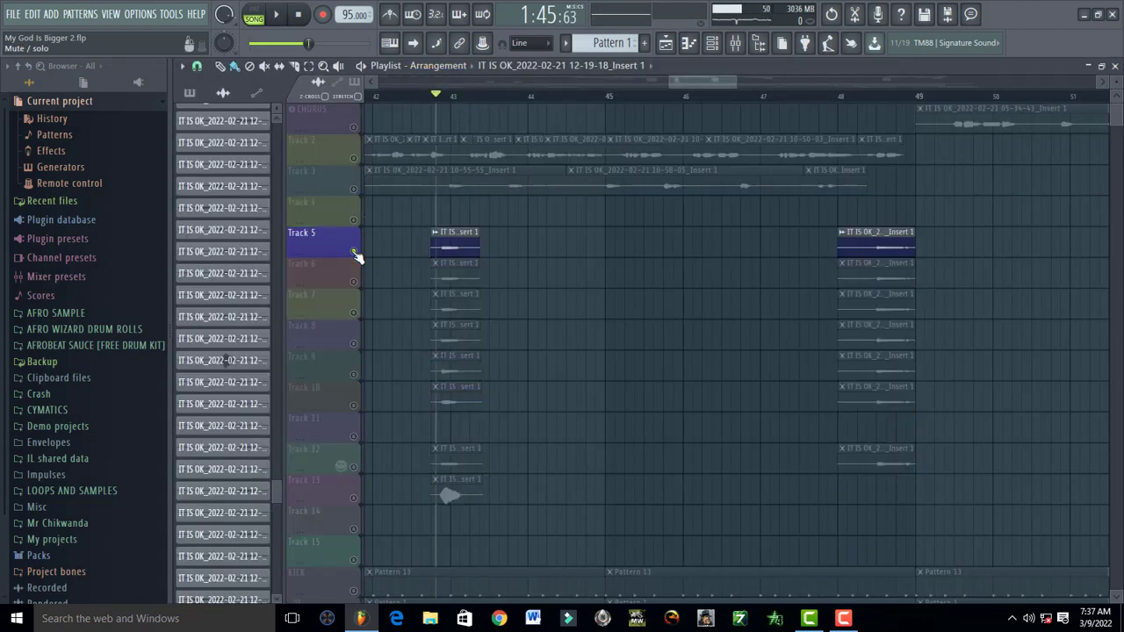
{"action": "right_click", "coordinate": [355, 252]}
{"action": "left_click", "coordinate": [735, 44]}
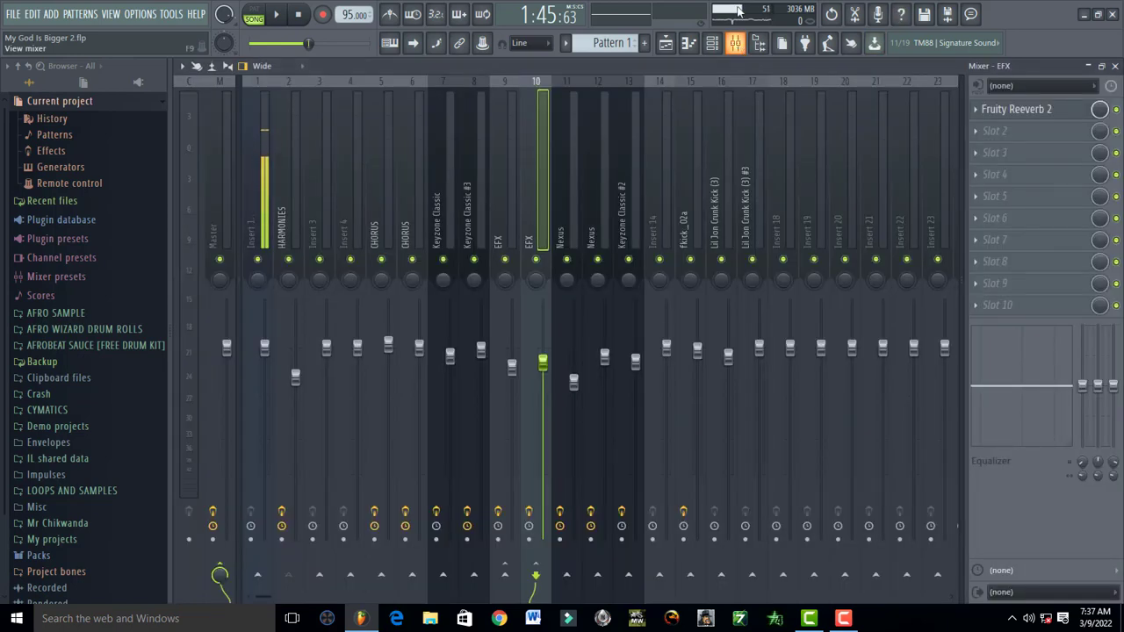
{"action": "left_click", "coordinate": [279, 211]}
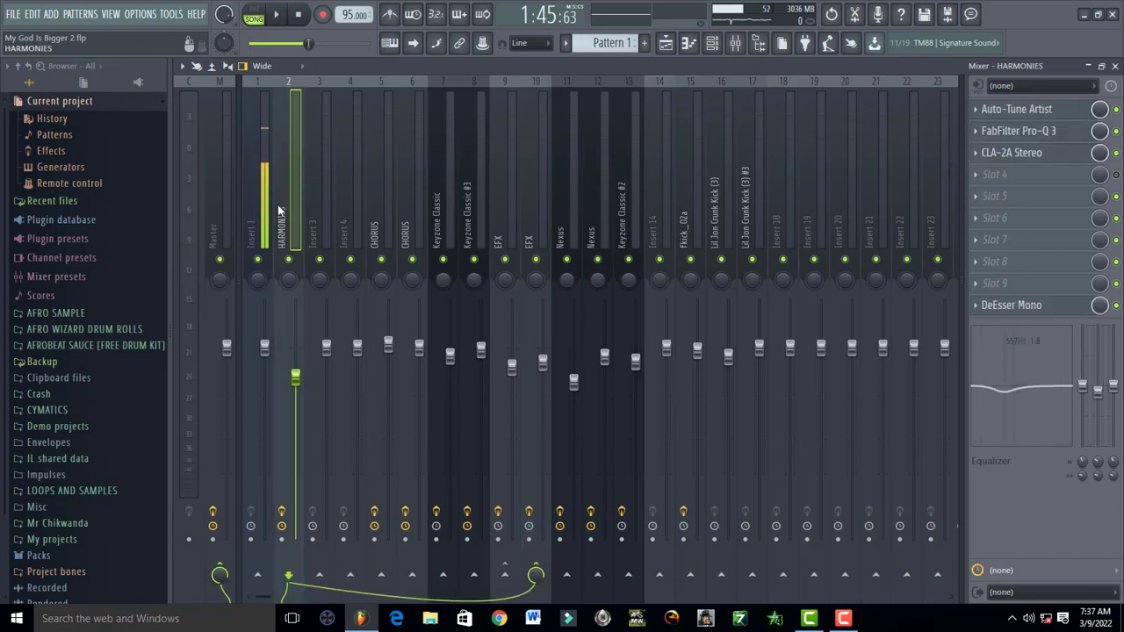